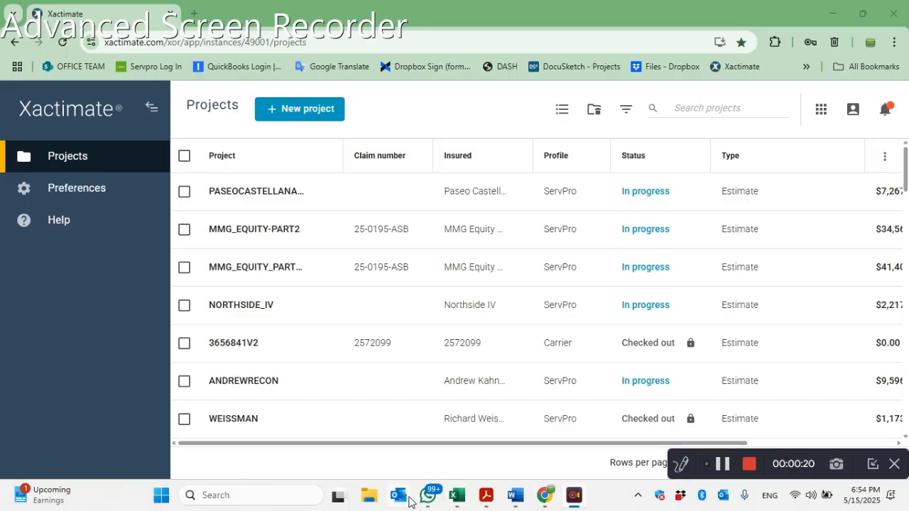
- Open the Asbestos-Subcontractor PDF from the recent files in File Explorer and review its fees
click(367, 497)
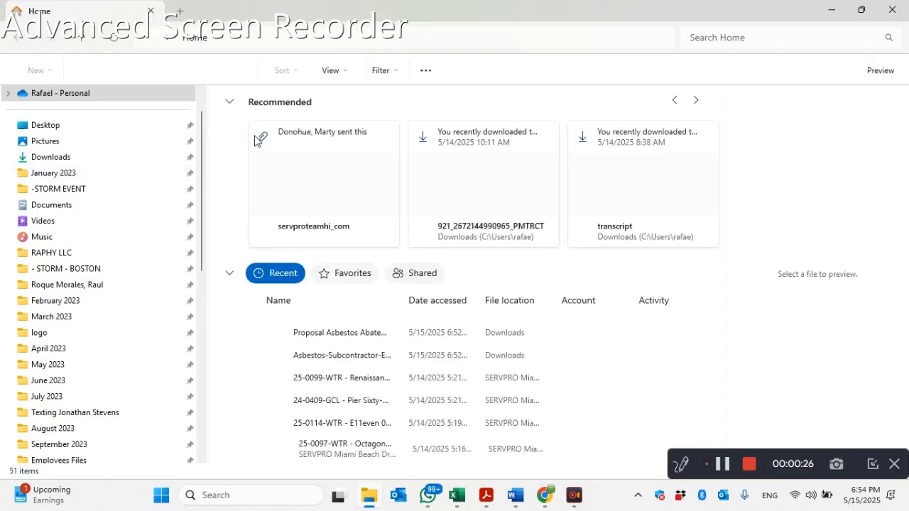
click(315, 356)
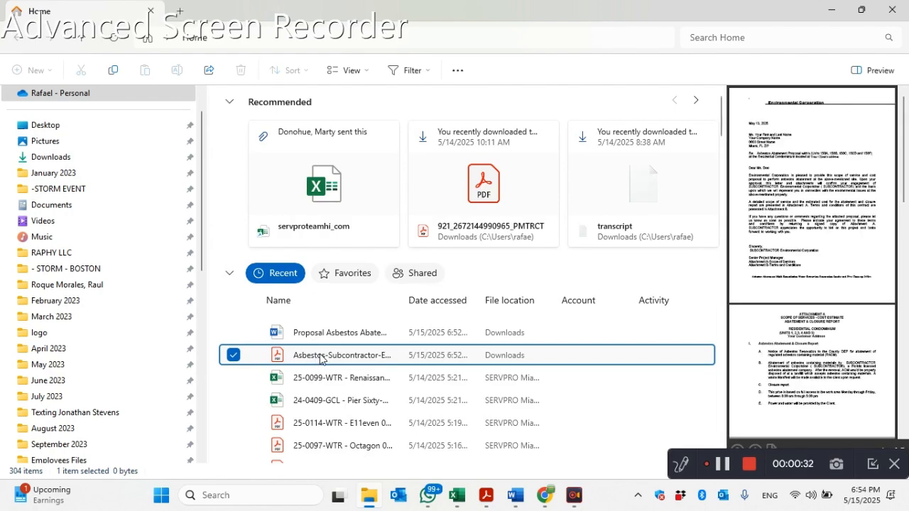
double_click(360, 362)
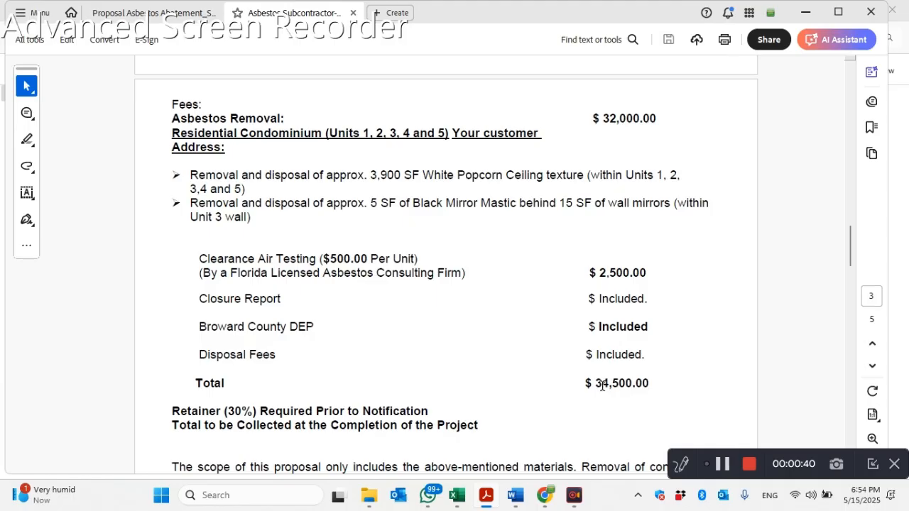
- Search Windows for the Calculator app and open it over the proposal
mouse_move(420, 504)
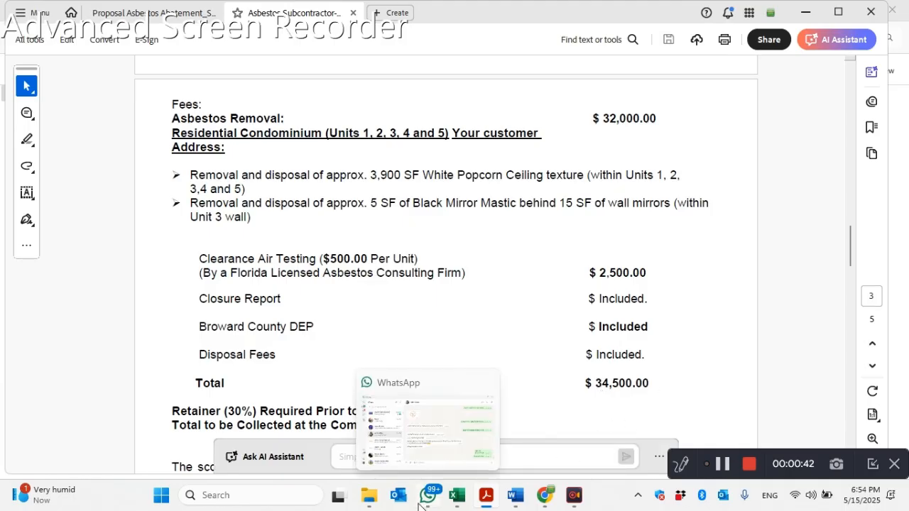
click(291, 495)
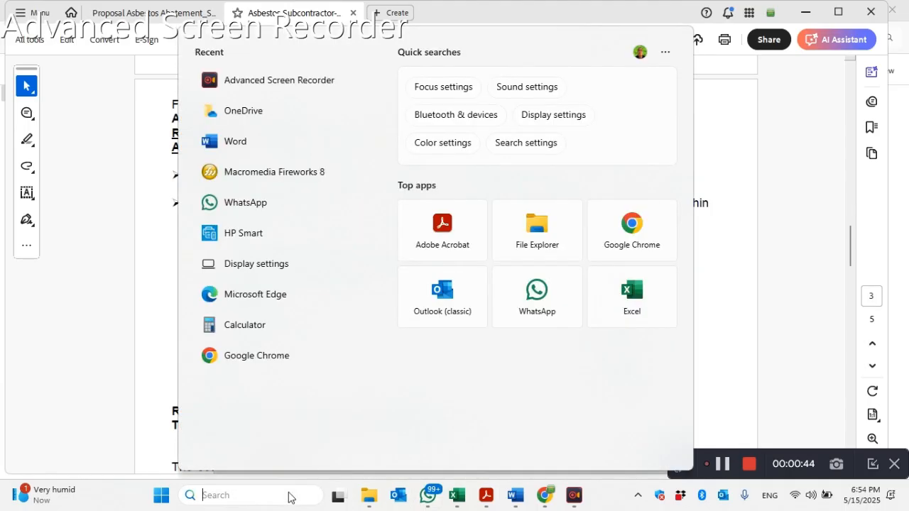
text(calculator)
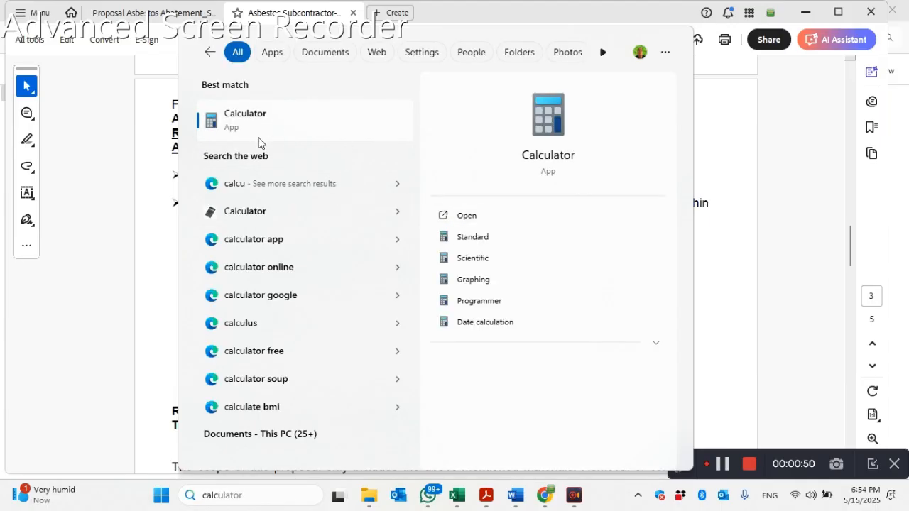
click(224, 117)
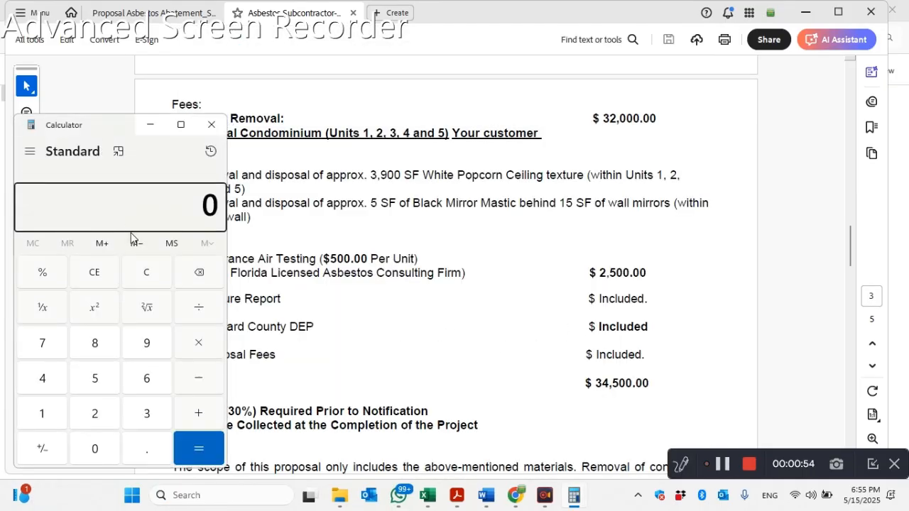
- Calculate 20% of 34500, add 34500 to it, and close the calculator
text(34500)
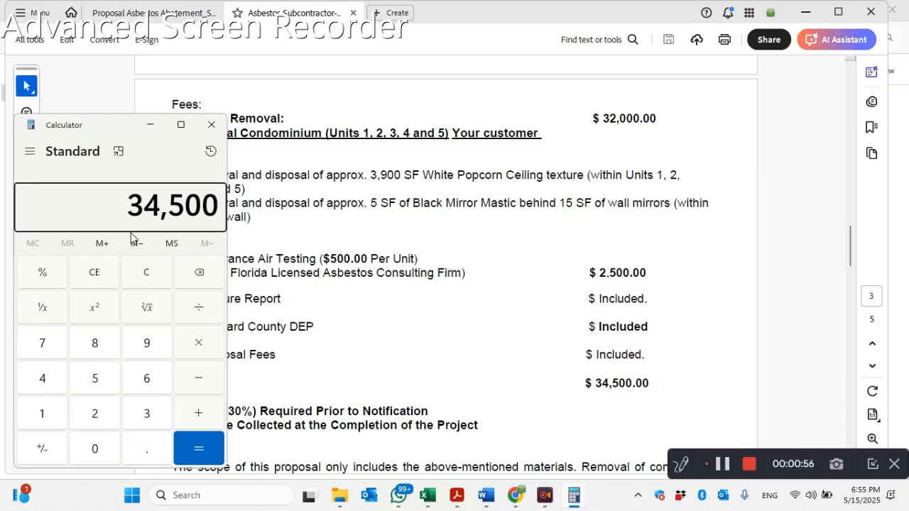
text(*20)
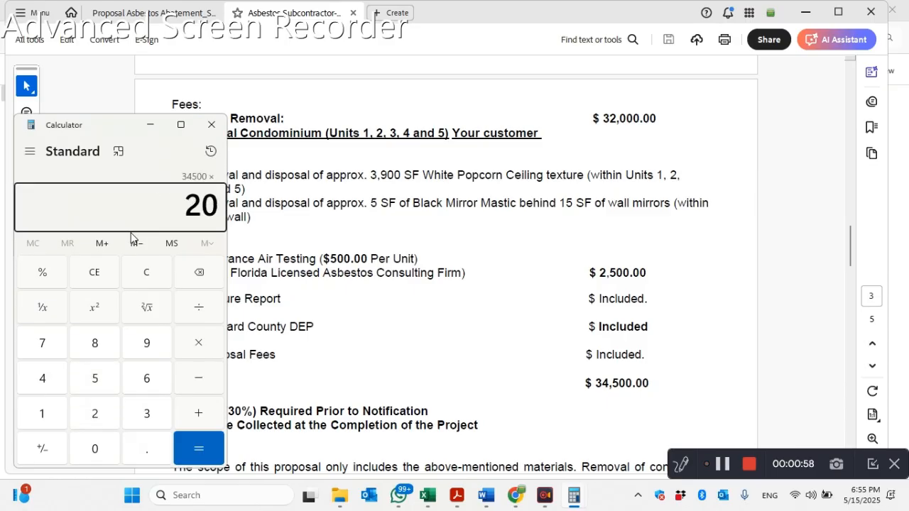
text(%)
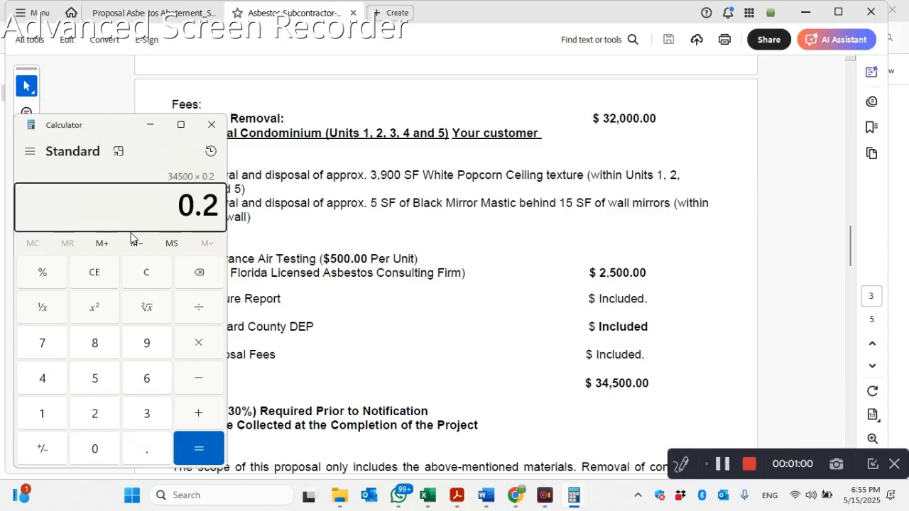
text(+)
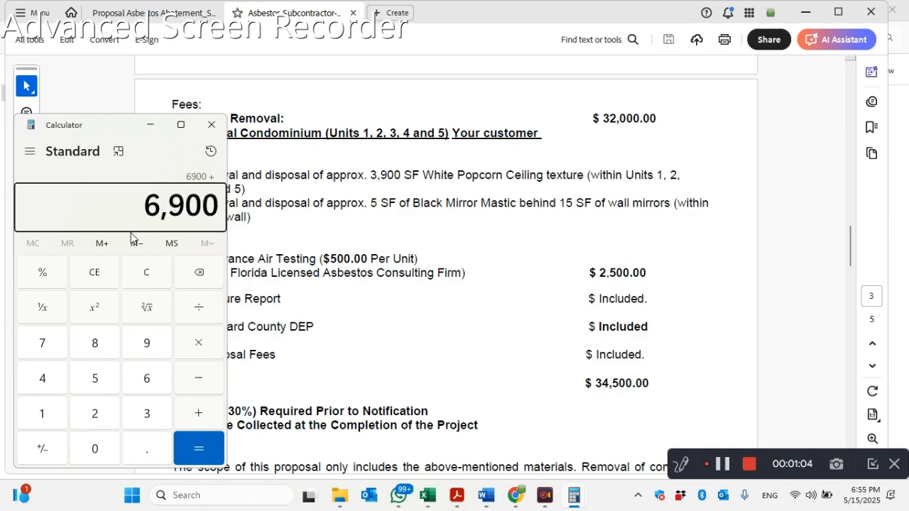
text(34500)
key(Return)
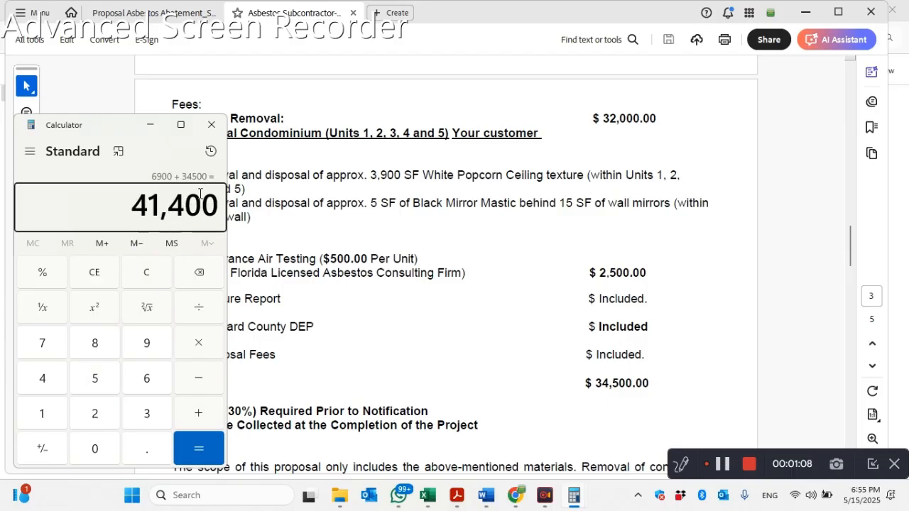
key(Escape)
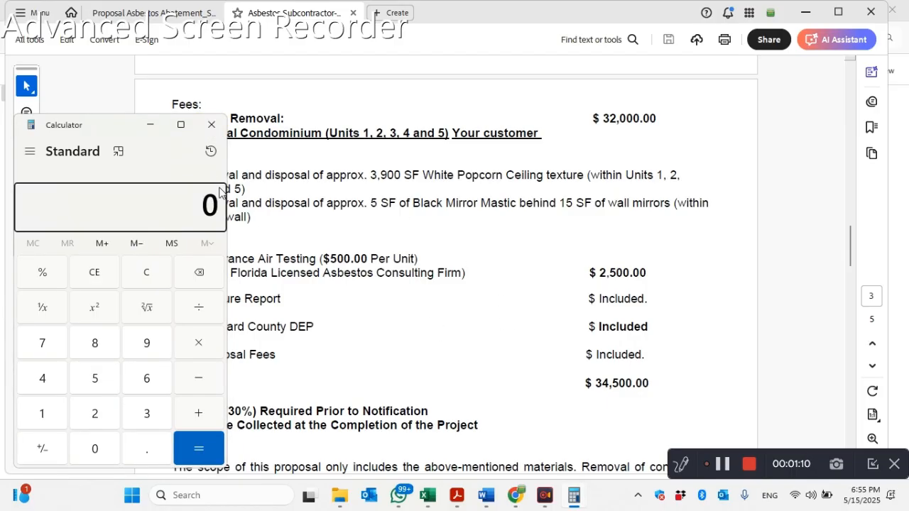
click(211, 125)
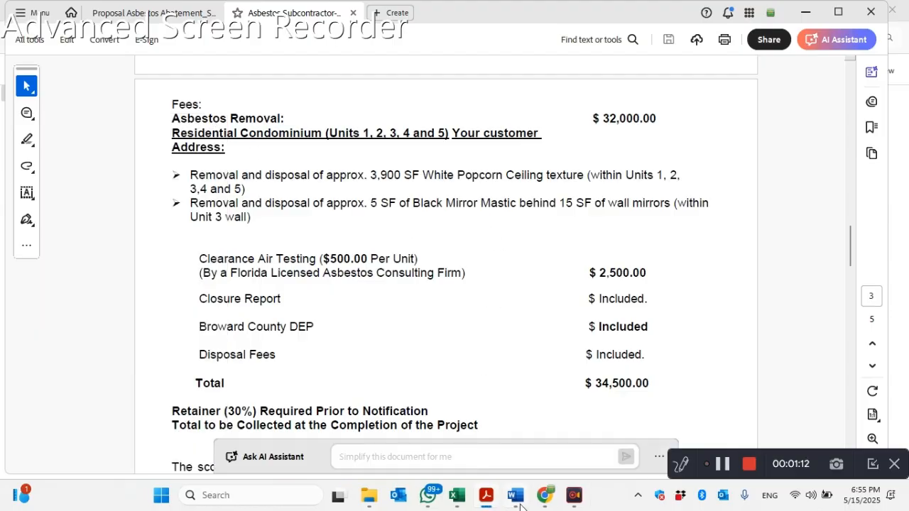
- Switch to Xactimate in Chrome, create a ServPro estimate project named CUSTOMER-NAME-ASB, and open it in a maximized window
click(546, 504)
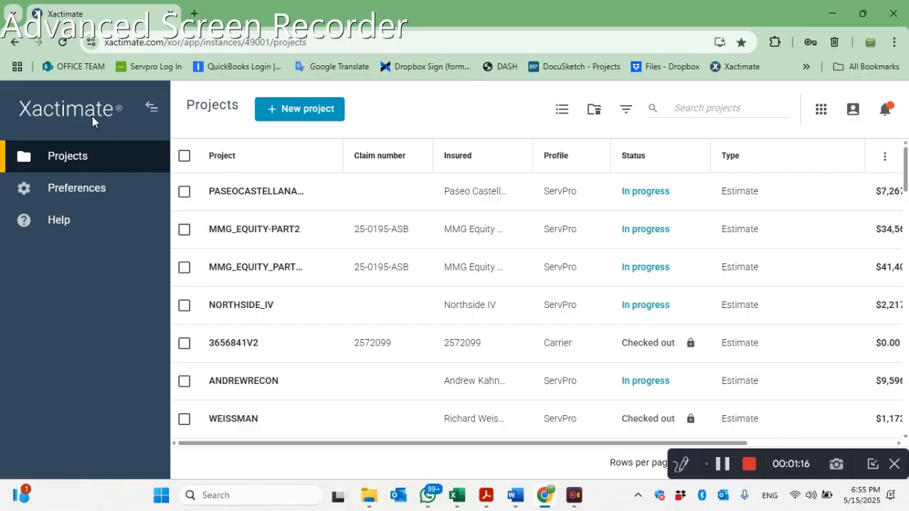
click(300, 112)
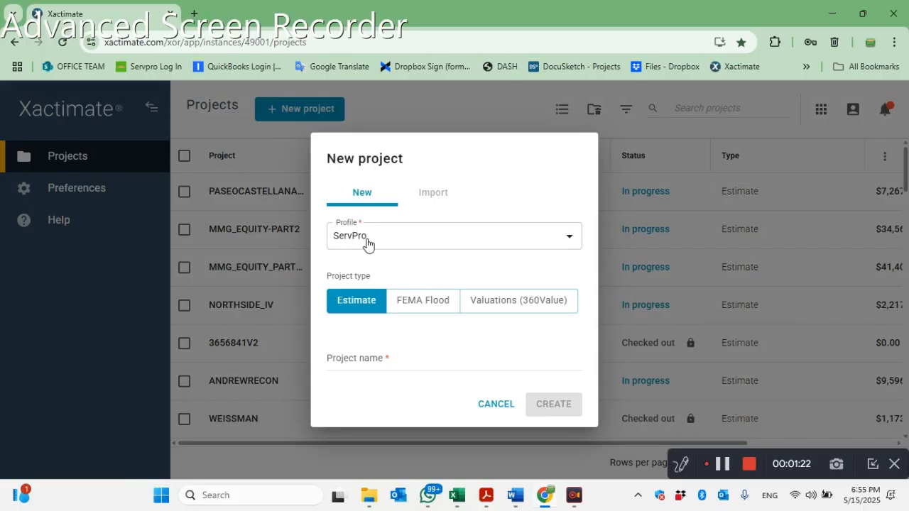
click(359, 360)
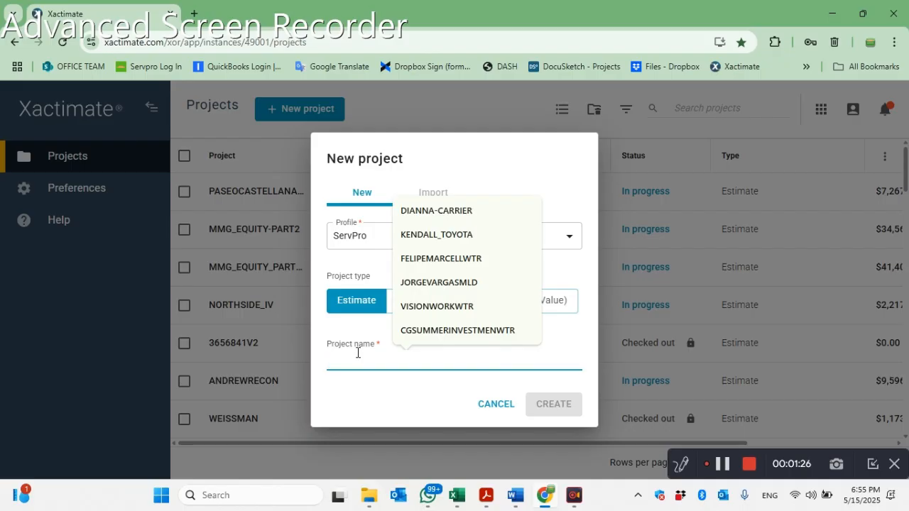
text(CUSTOMER-)
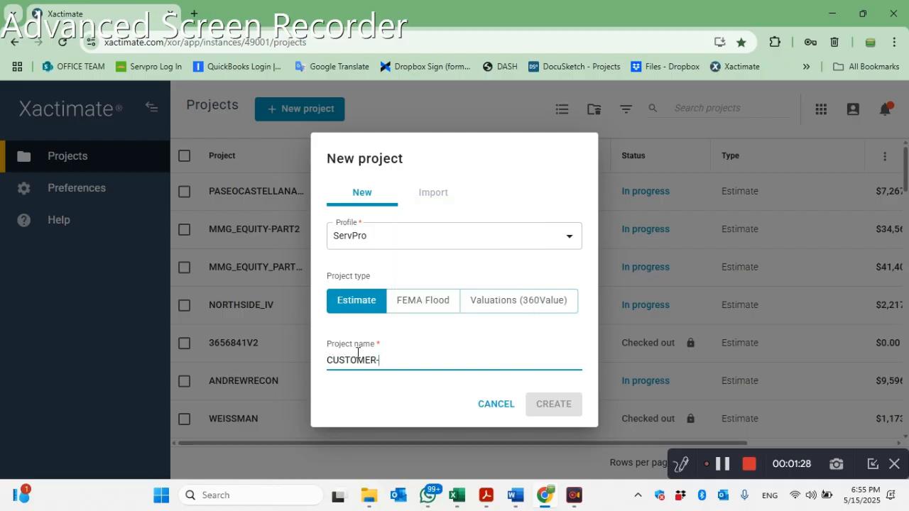
text(NA)
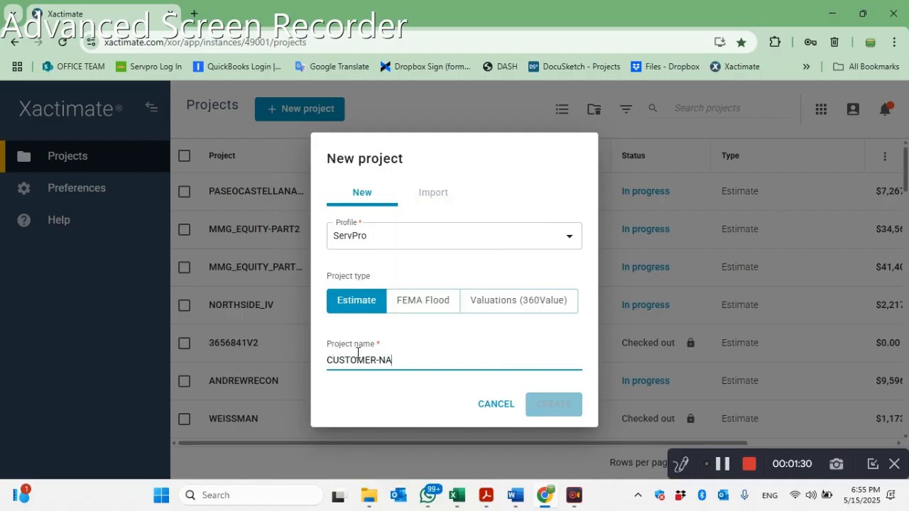
text(ME-ASB)
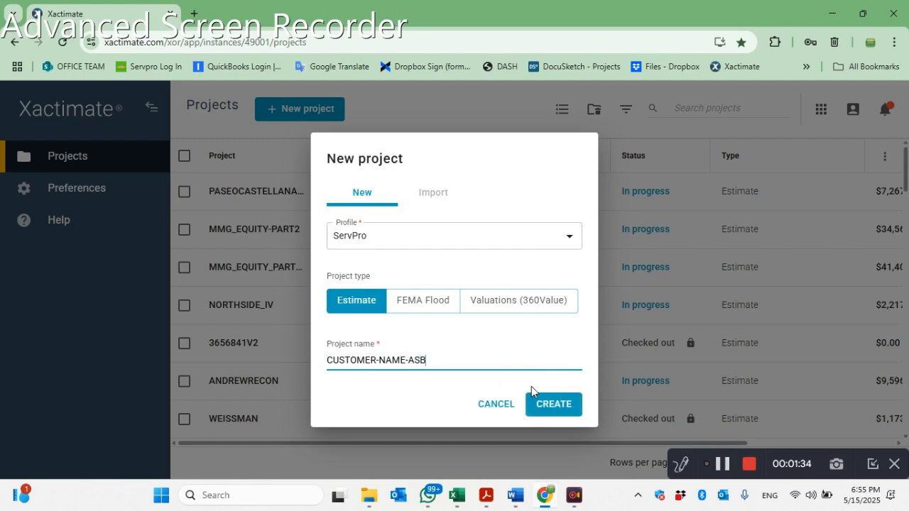
click(545, 402)
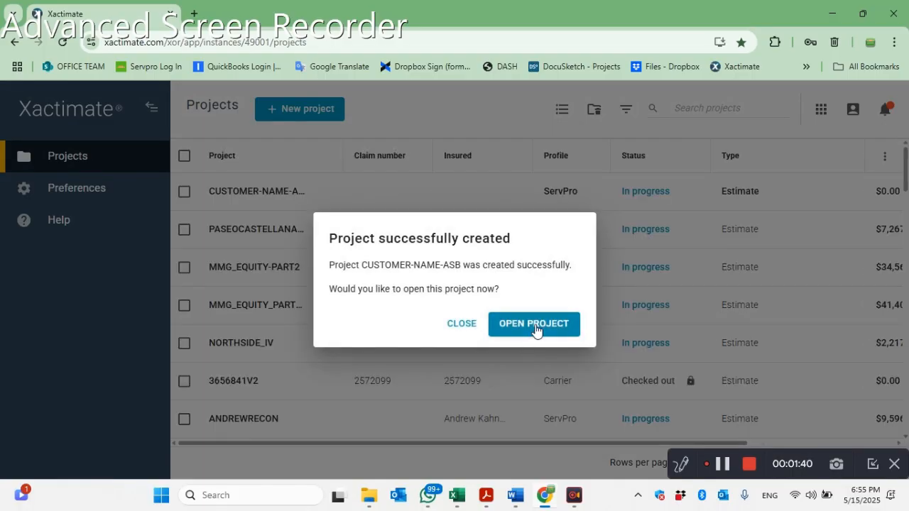
click(776, 430)
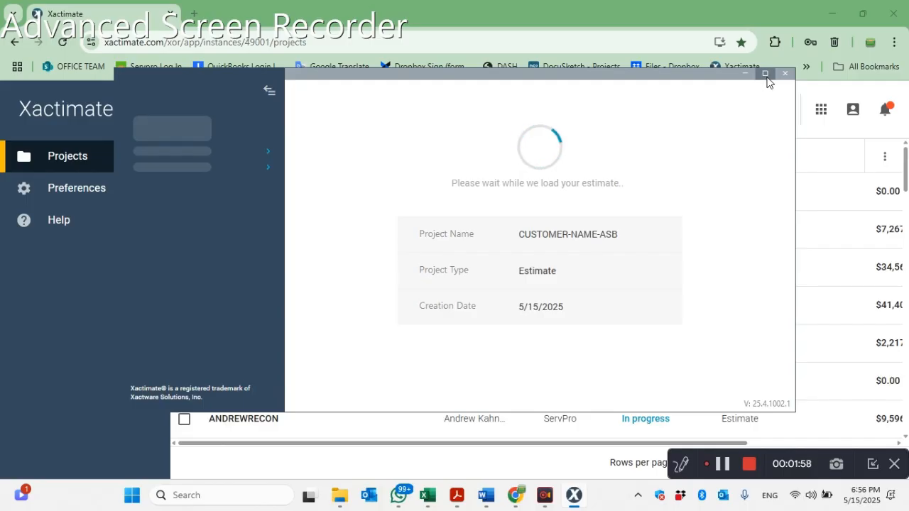
click(765, 75)
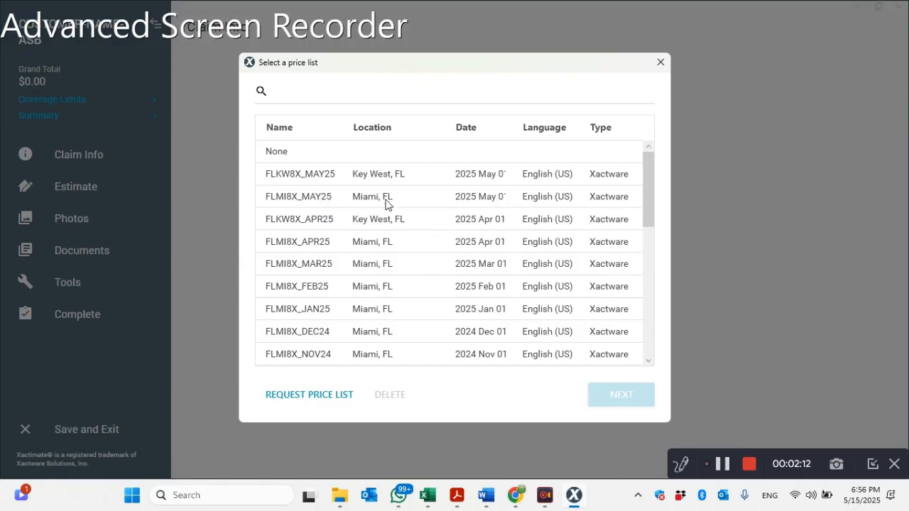
- Assign the Miami price list FLMI8X_MAY25 and the 7% tax jurisdiction to the project
click(435, 205)
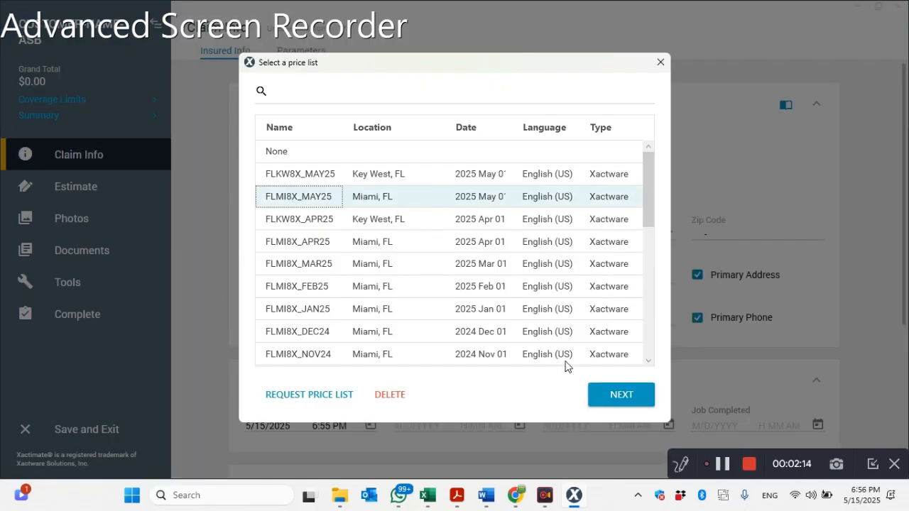
click(617, 398)
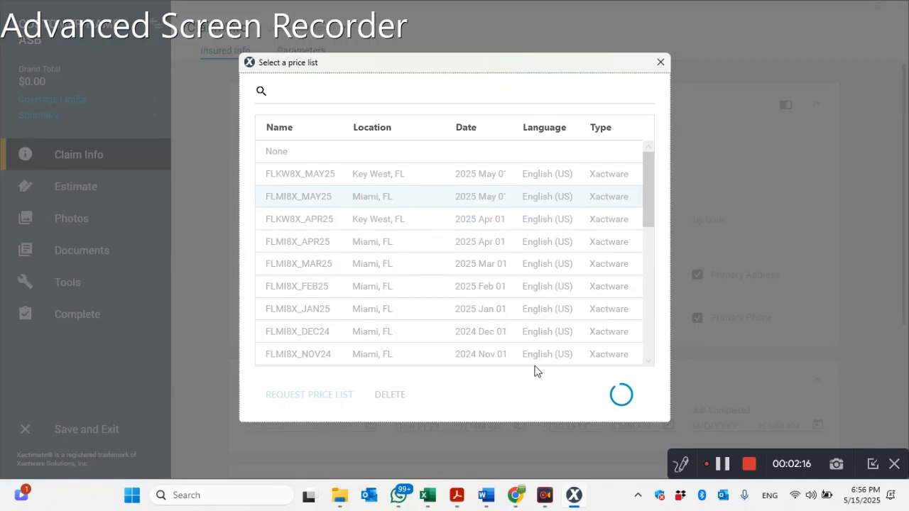
scroll(357, 260, down, 3)
scroll(359, 268, up, 3)
scroll(395, 306, down, 3)
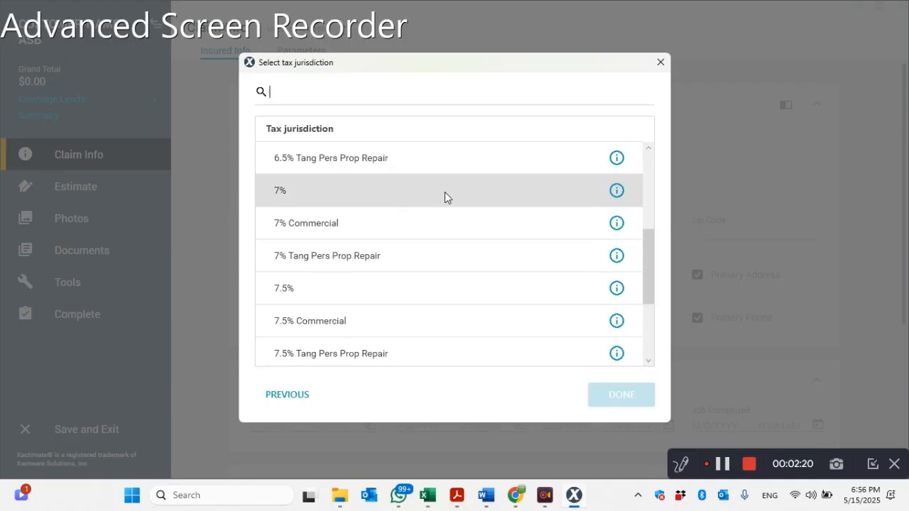
click(514, 204)
click(614, 397)
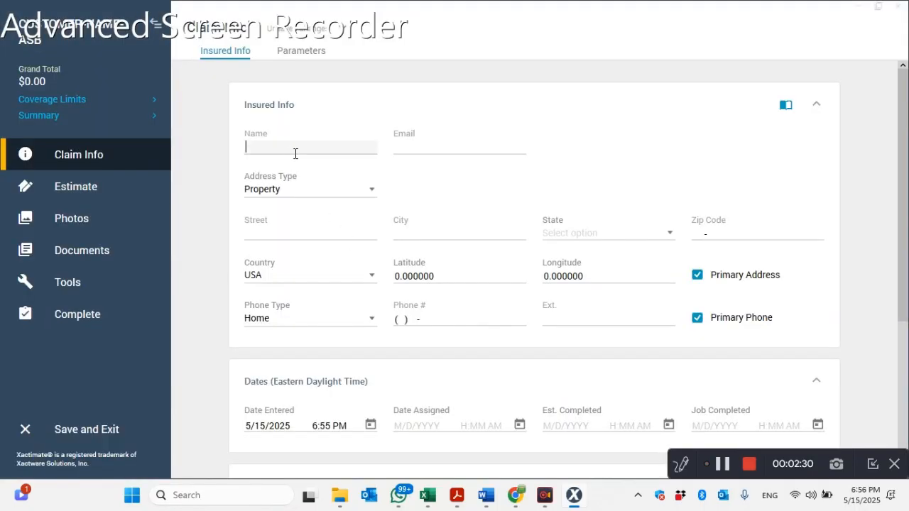
- Enter "Customer Name" as the insured's name and fill in the placeholder customer email
click(296, 153)
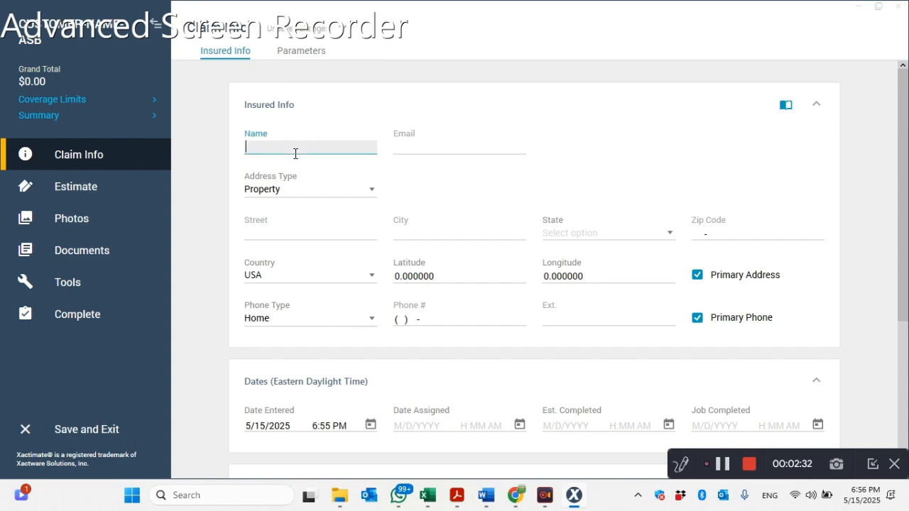
text(Customer Name)
key(Tab)
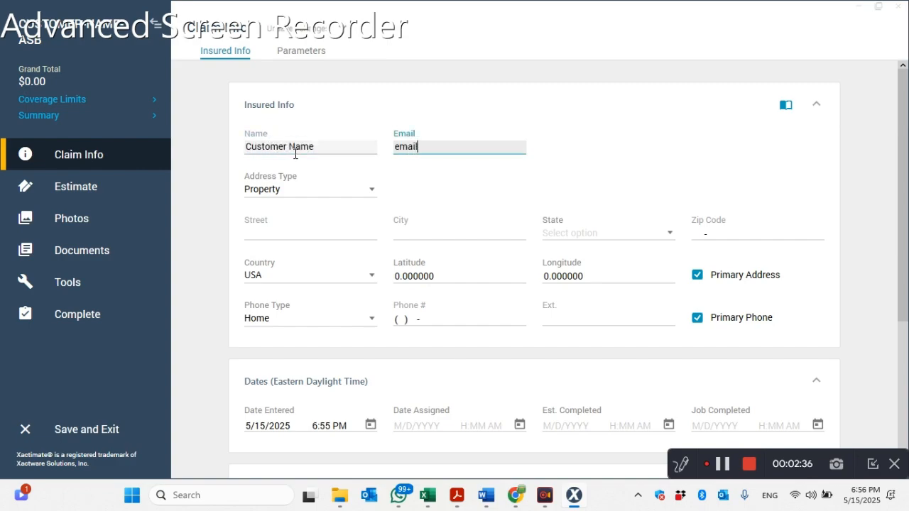
text(email@customer.com)
key(Tab)
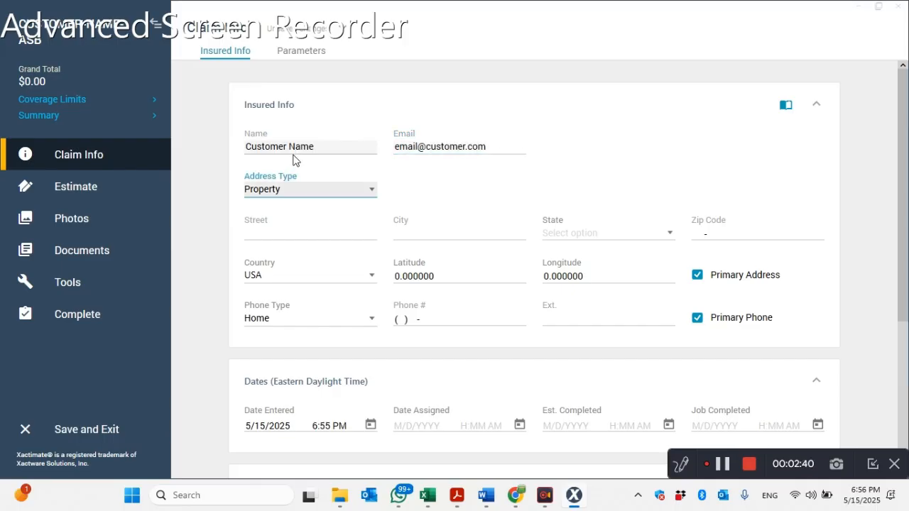
- Fill in the insured's property address with street "Customer address", city "City", state Florida and zip code 00000
click(255, 234)
text(Customer )
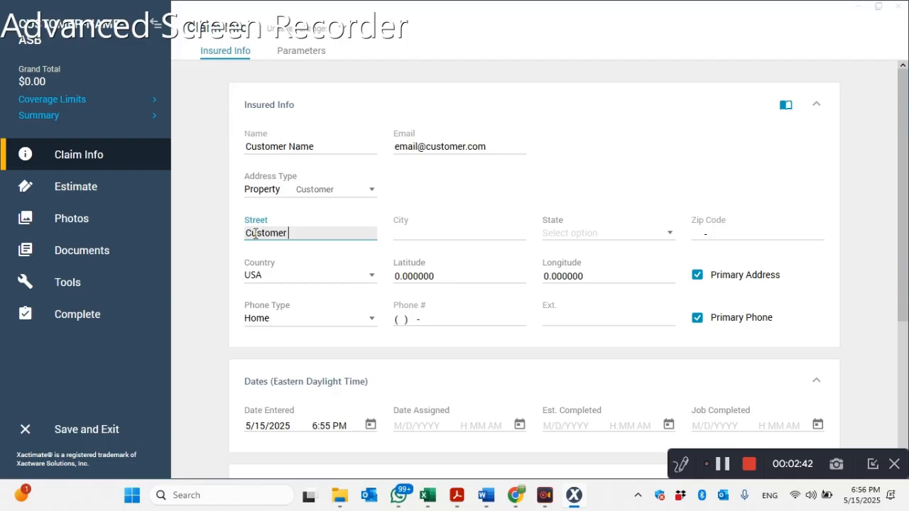
text(address)
key(Tab)
text(Cityq)
key(BackSpace)
key(Tab)
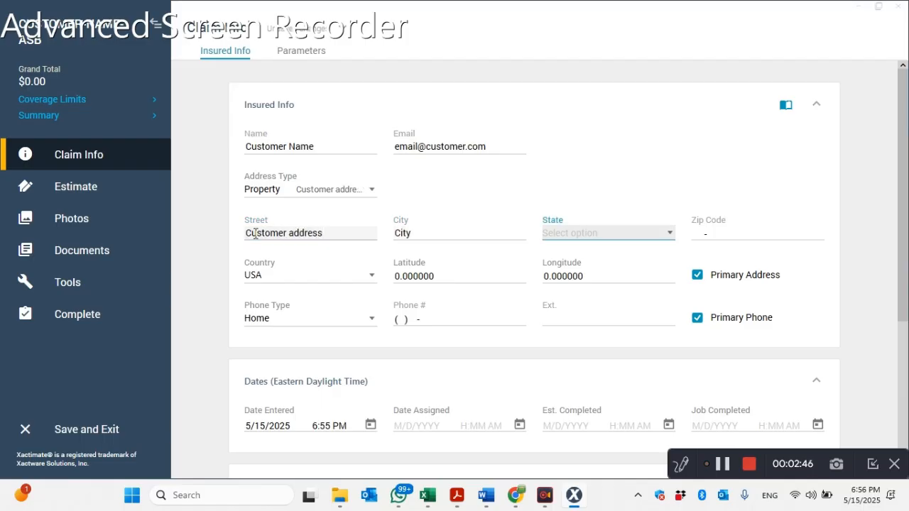
key(f)
key(Tab)
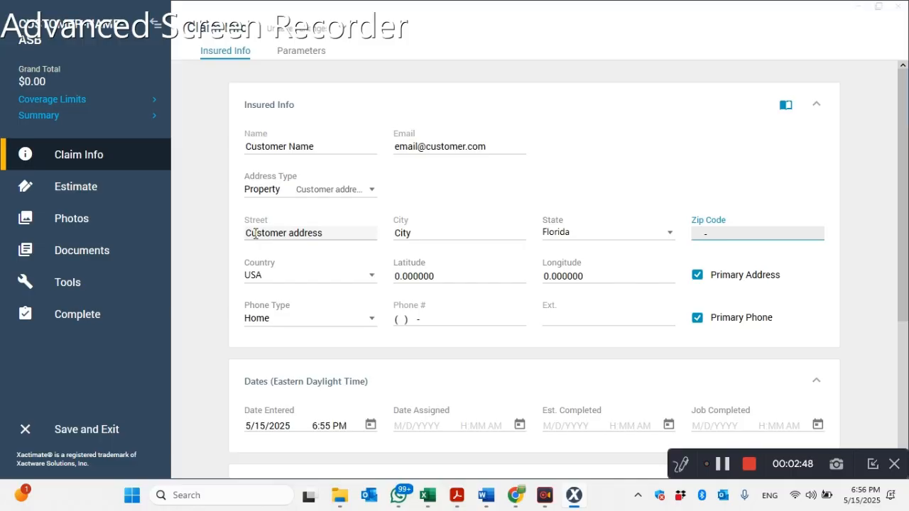
key(Tab)
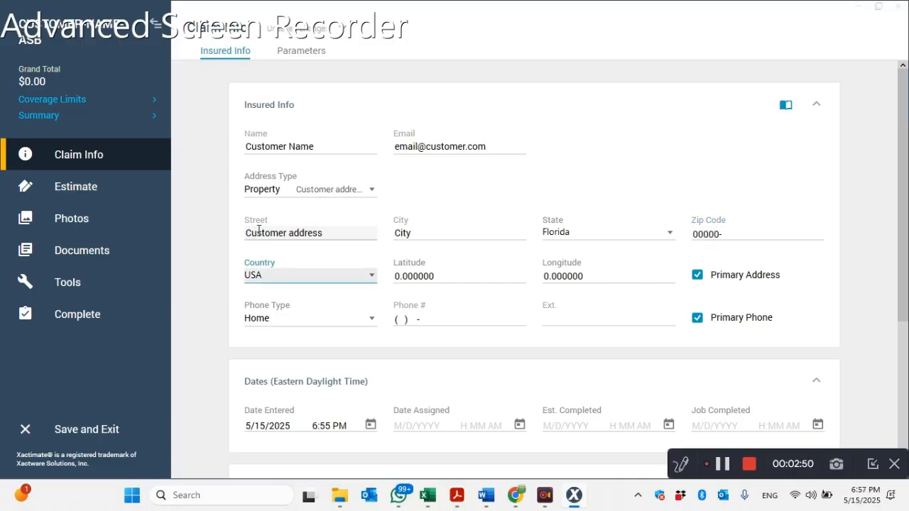
- Fill in the insured's home phone number with the placeholder number
click(402, 318)
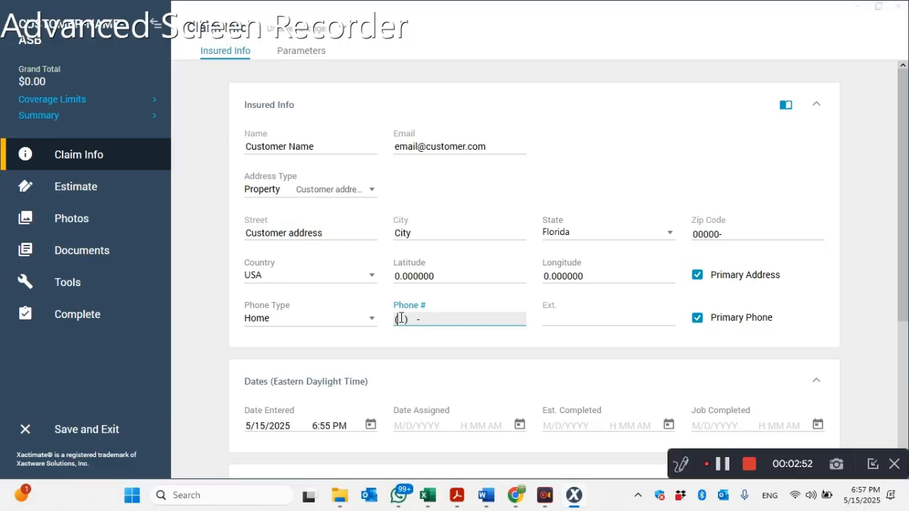
key(BackSpace)
key(BackSpace)
key(BackSpace)
text(305) 000-000)
- Fill in the estimator's name in the Personnel section of the claim info
scroll(401, 317, down, 5)
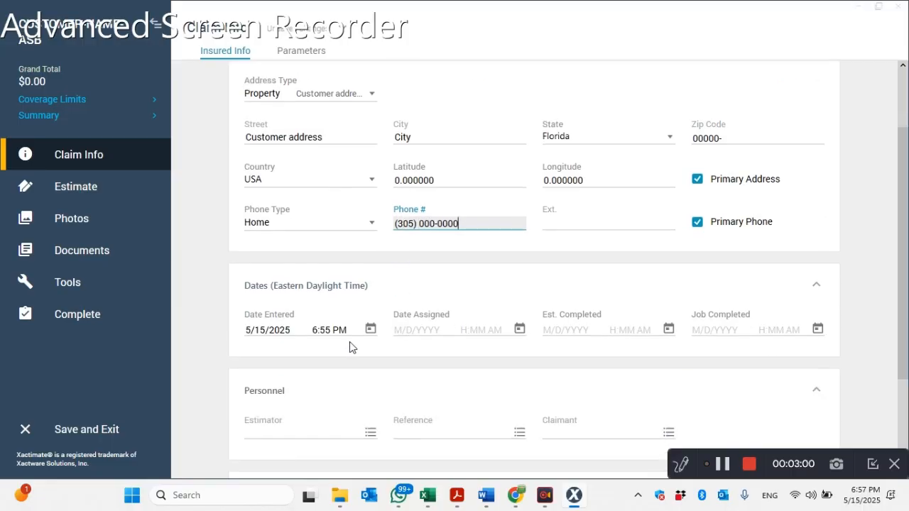
scroll(412, 337, down, 1)
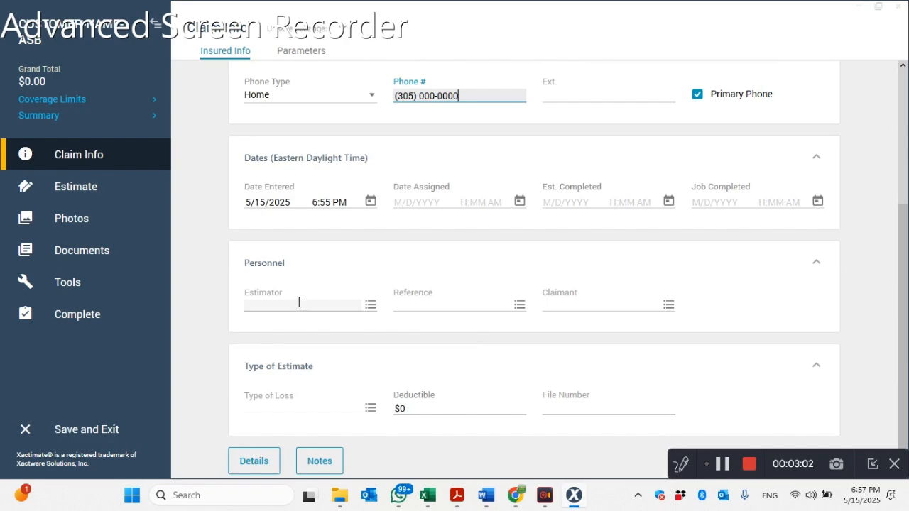
click(352, 309)
text(ra)
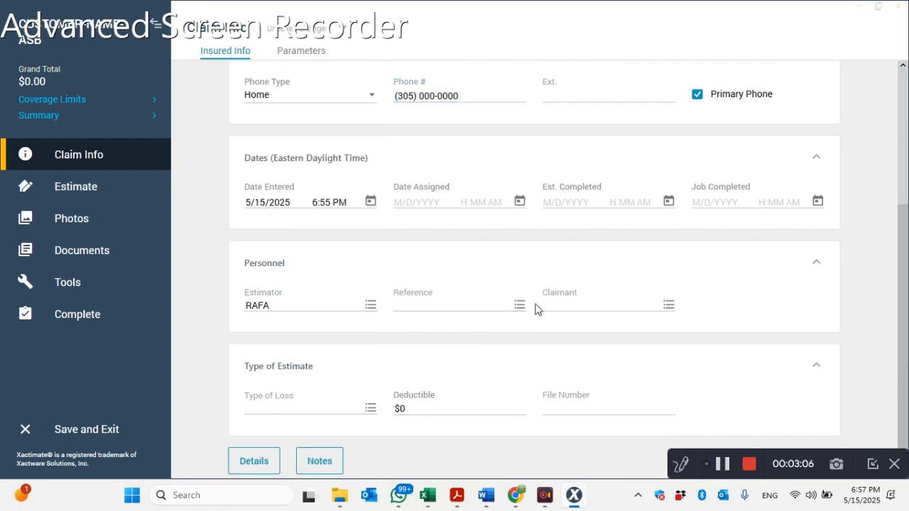
- Set the estimate's type of loss to Asbestos
scroll(553, 321, down, 1)
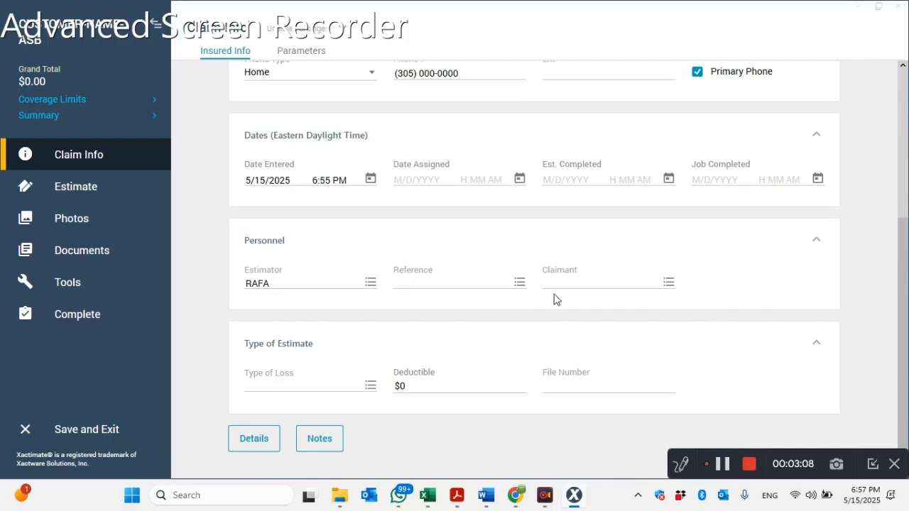
click(319, 387)
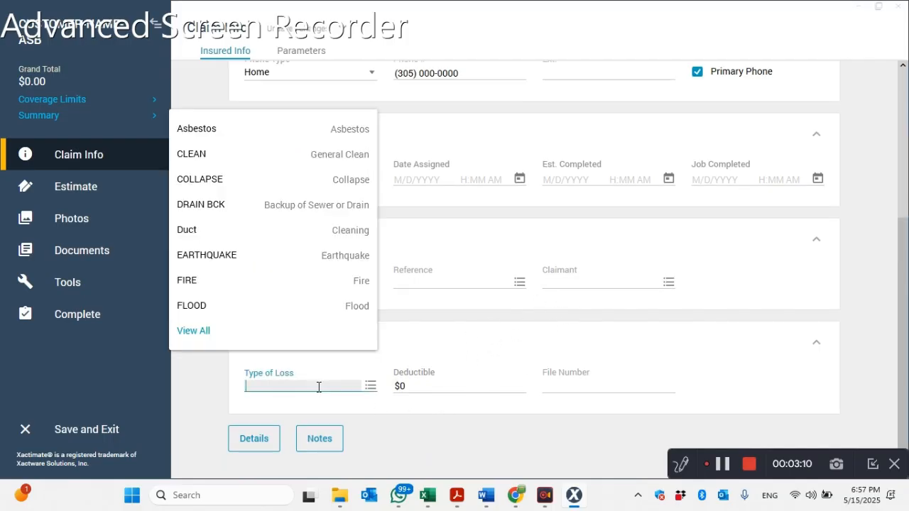
text(as)
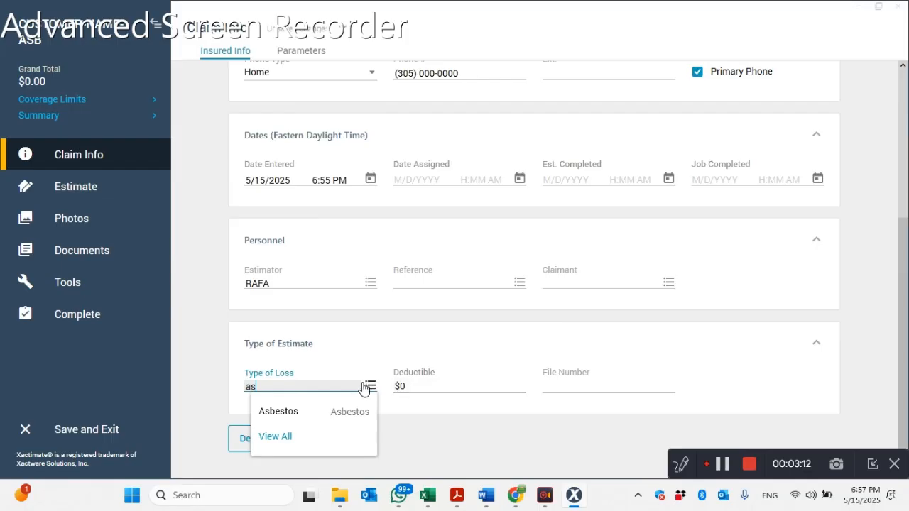
click(334, 414)
- Enter the placeholder file number with the uppercase suffix -ASB for the estimate
click(587, 386)
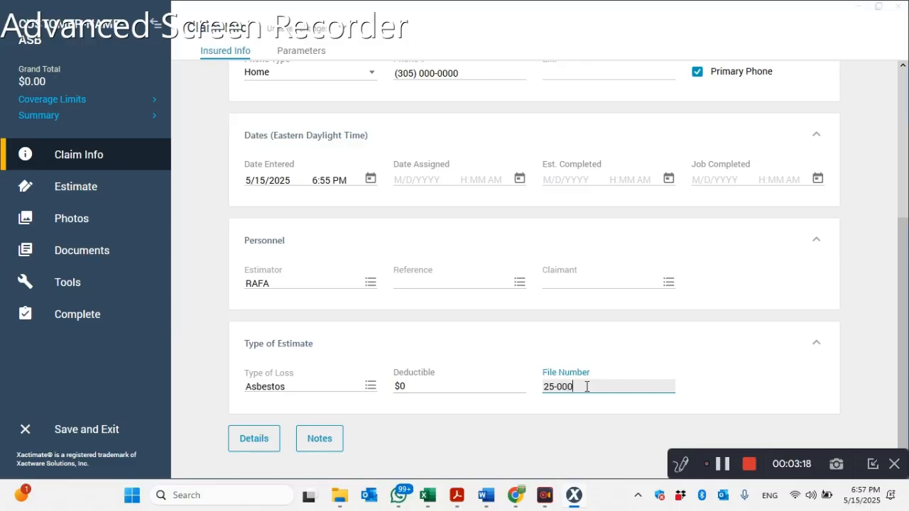
text(25-0000-a)
key(BackSpace)
key(Caps_Lock)
text(ASB)
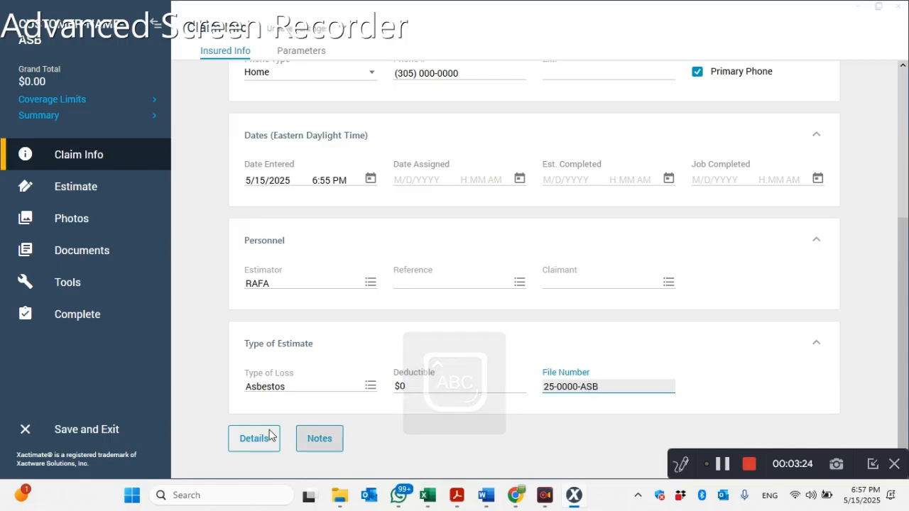
- In the claim parameters, assign the Miami price list FLMI8X_MAY25 as the checkpoint price list
scroll(187, 374, up, 3)
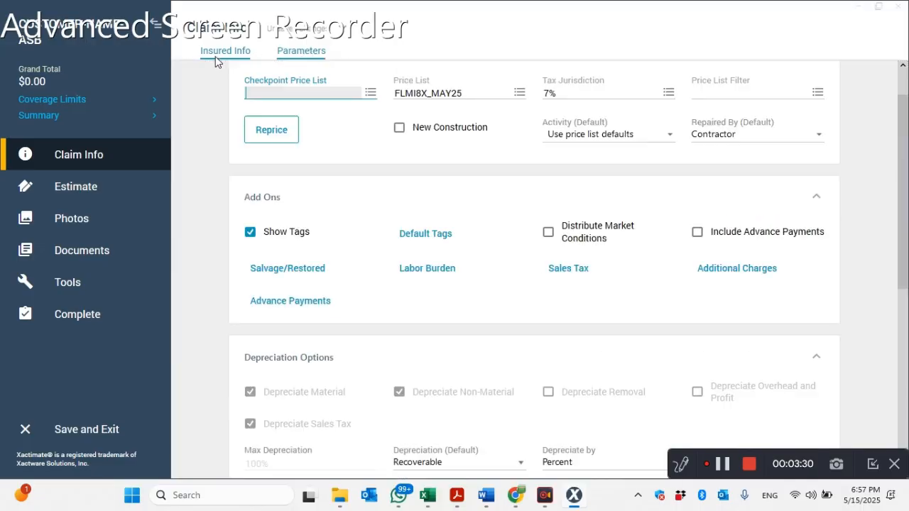
scroll(346, 155, up, 1)
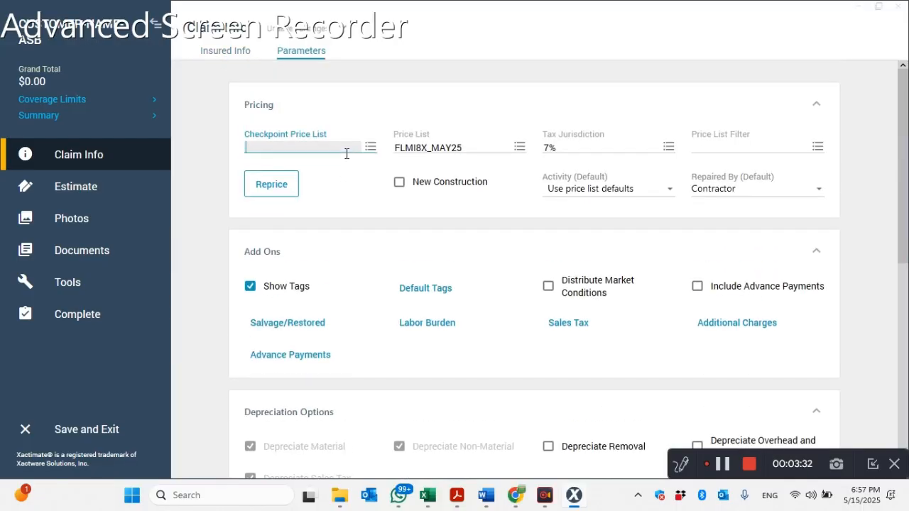
click(370, 146)
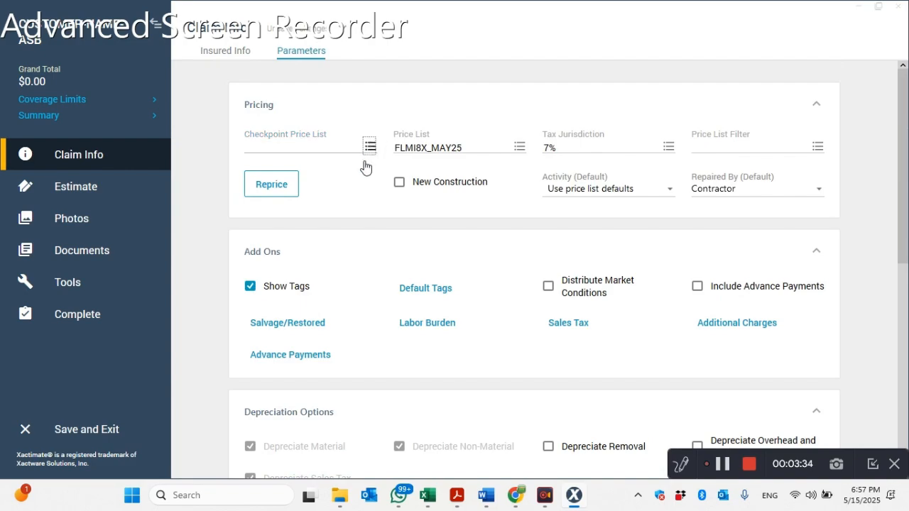
click(327, 198)
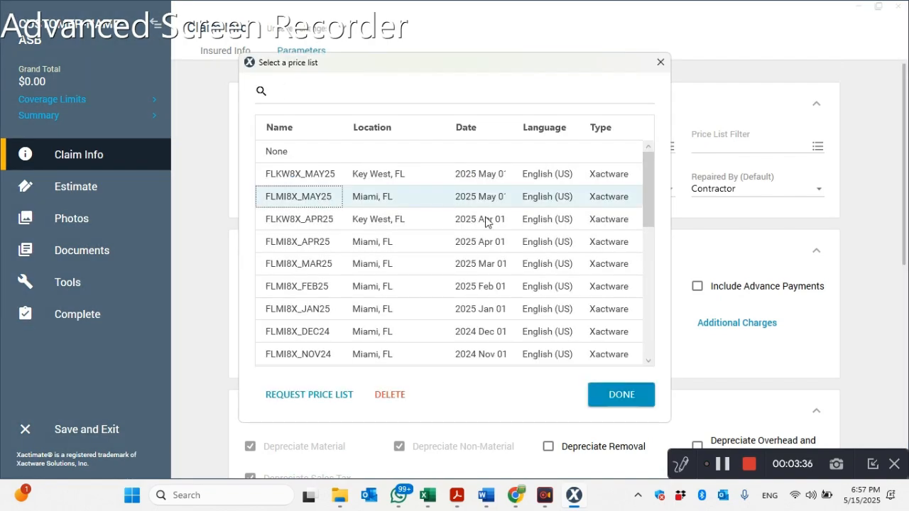
click(594, 402)
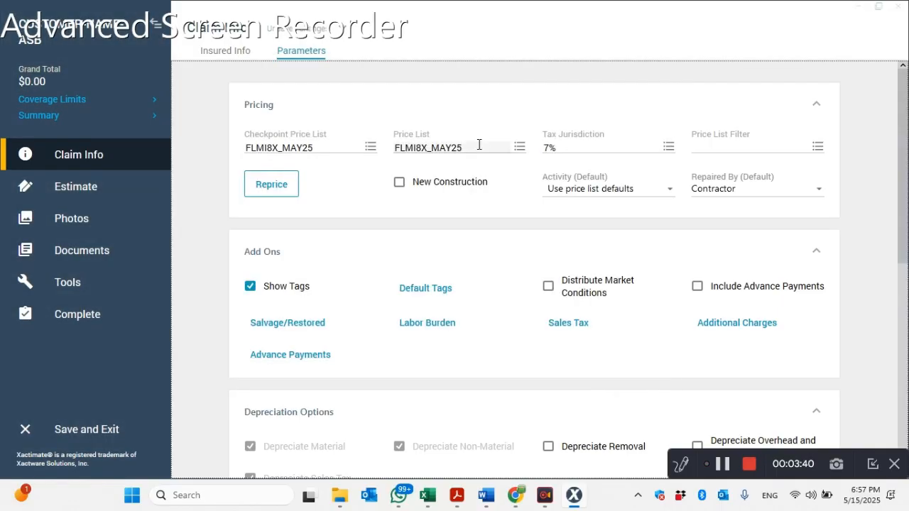
- Set both the overhead and the profit to 10% in the Overhead and Profit parameters
scroll(518, 186, down, 4)
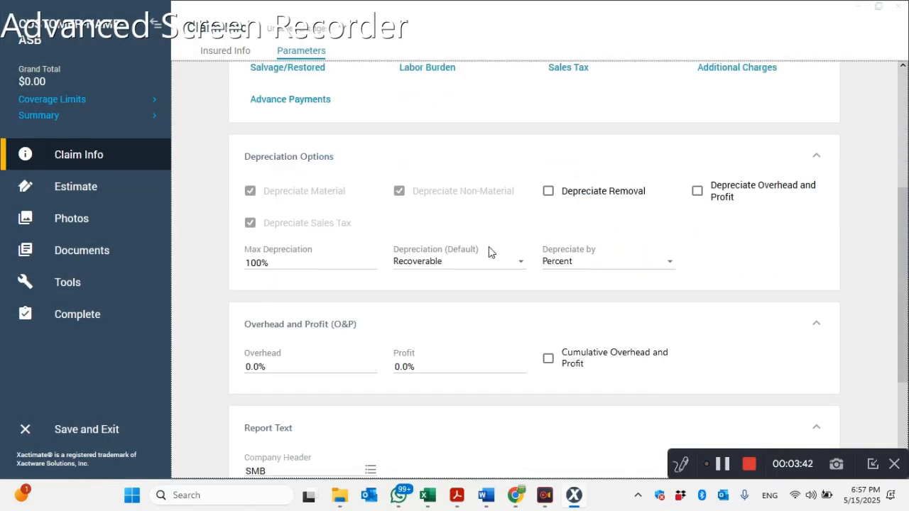
scroll(488, 248, down, 2)
click(253, 270)
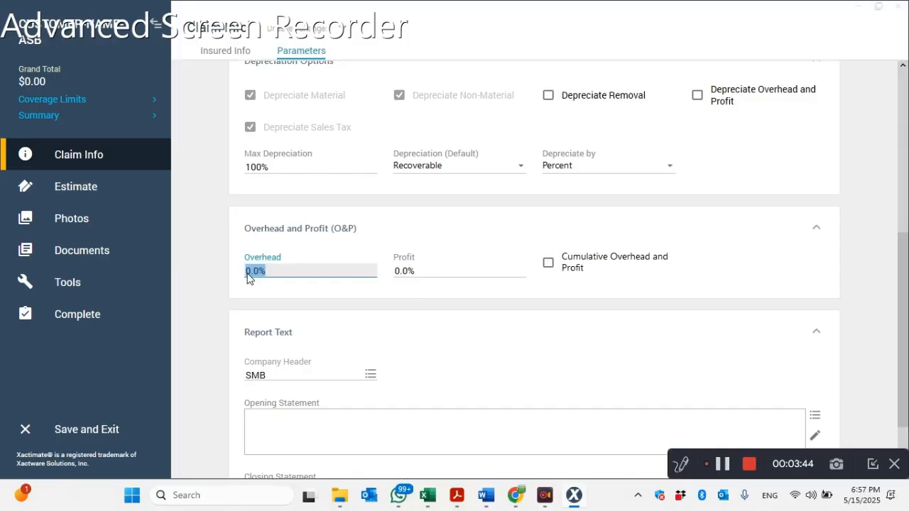
text(10)
key(Tab)
text(10)
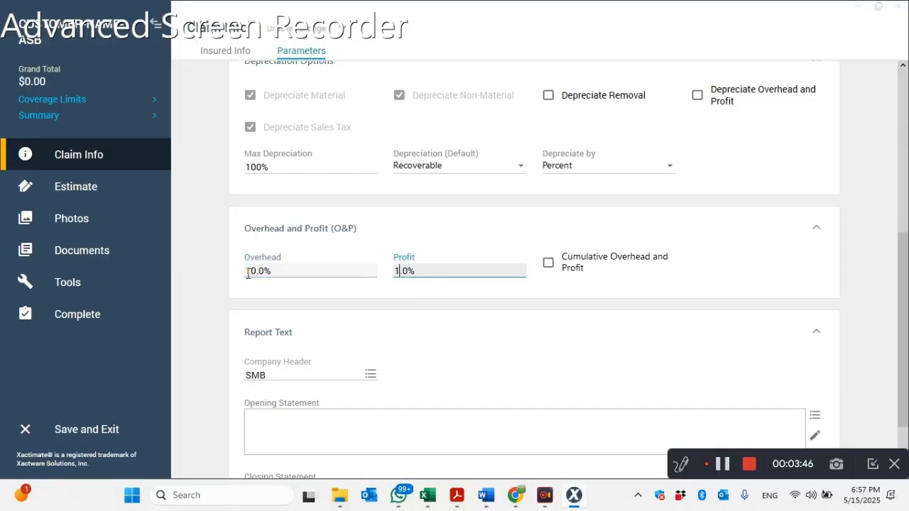
key(Tab)
- Check the Servpro of Miami Beach (SMB) entry among the available company headers and close the list
scroll(310, 304, down, 2)
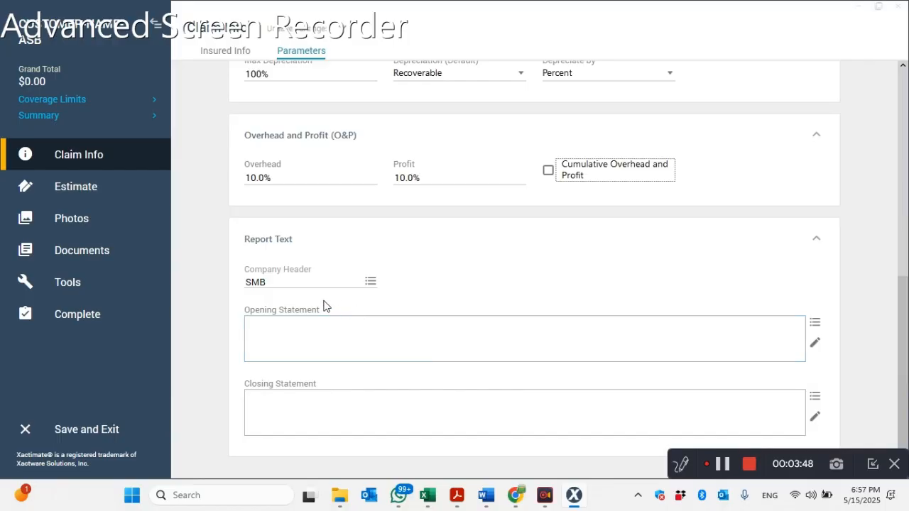
click(372, 287)
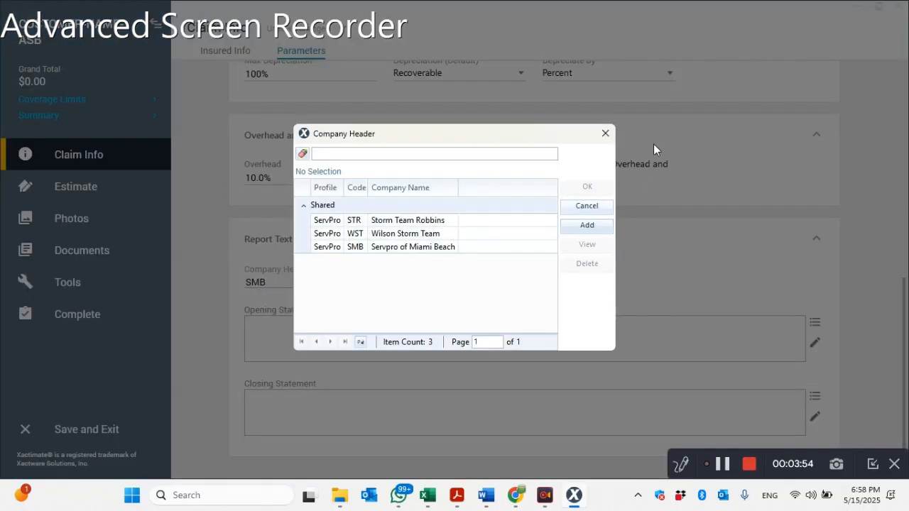
click(417, 249)
click(606, 134)
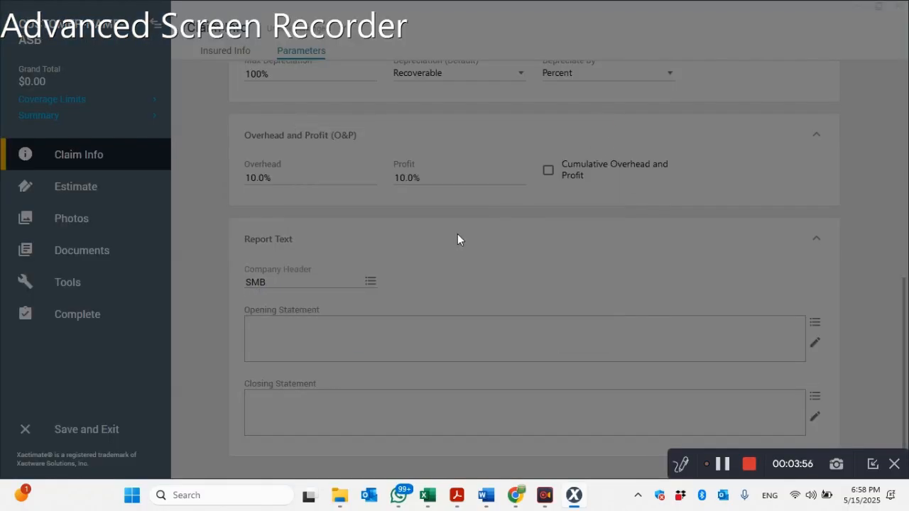
- Copy the three body paragraphs of the proposal letter in Word and paste them into the Xactimate opening statement
click(272, 323)
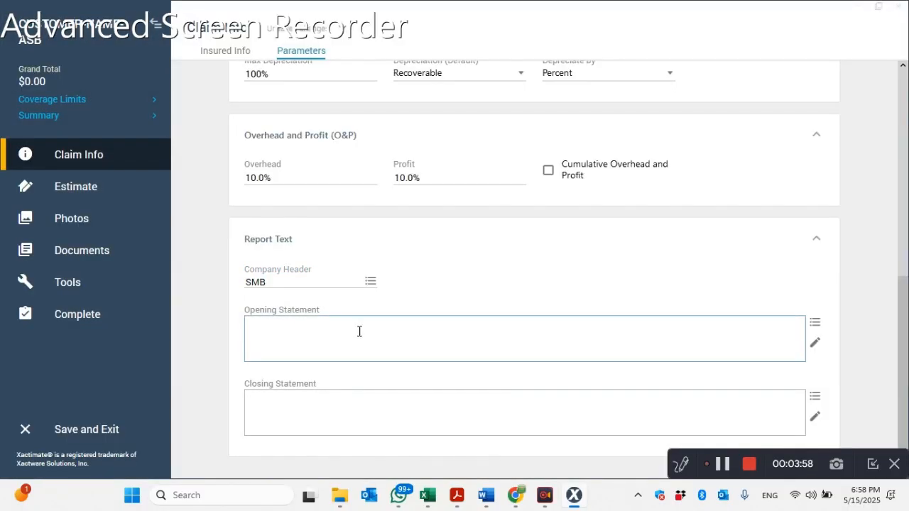
click(814, 347)
mouse_move(476, 502)
click(484, 419)
scroll(468, 274, down, 3)
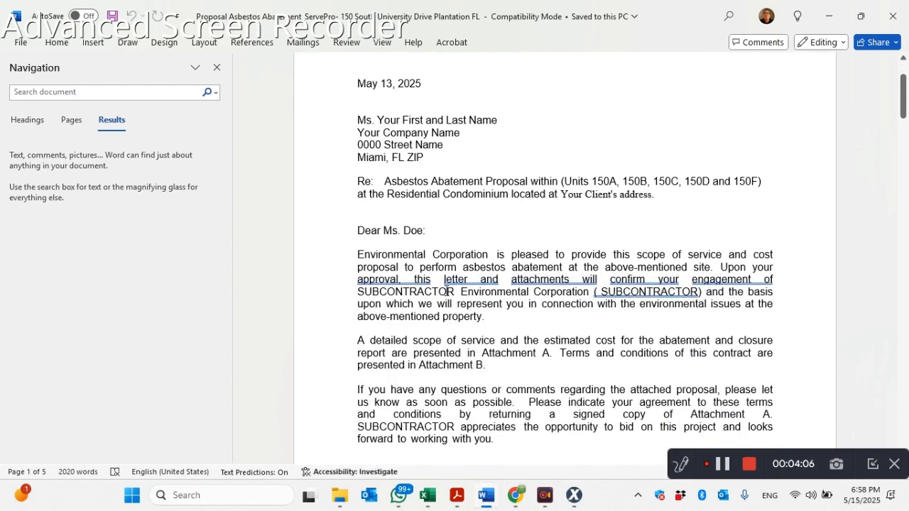
scroll(543, 289, down, 3)
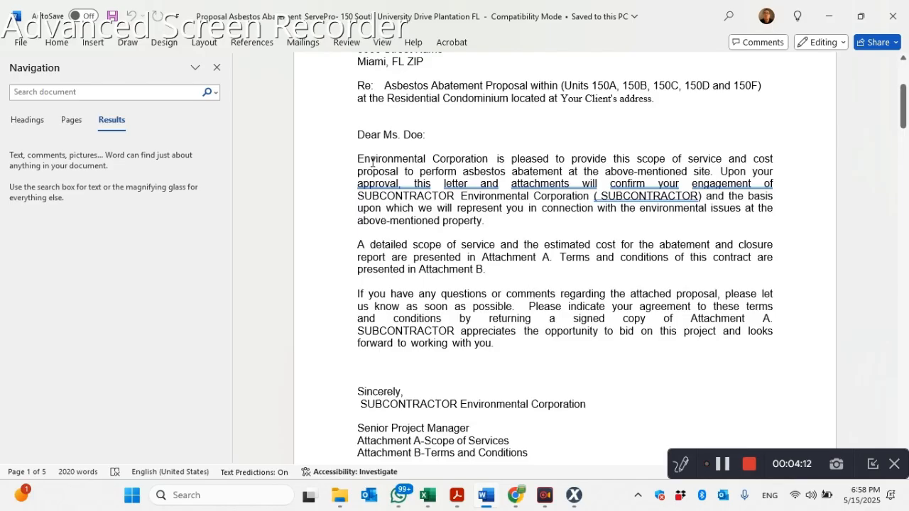
drag(358, 159, 298, 353)
click(415, 223)
drag(498, 346, 360, 158)
key(ctrl+c)
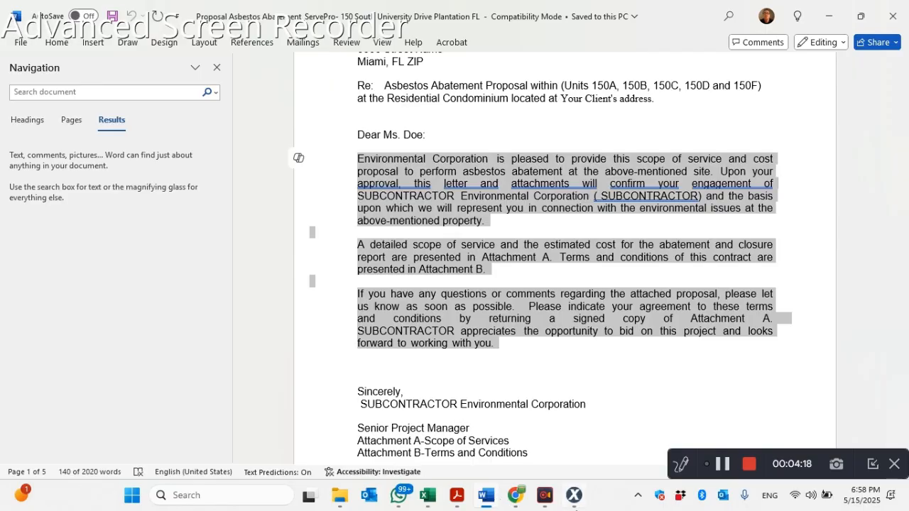
click(486, 497)
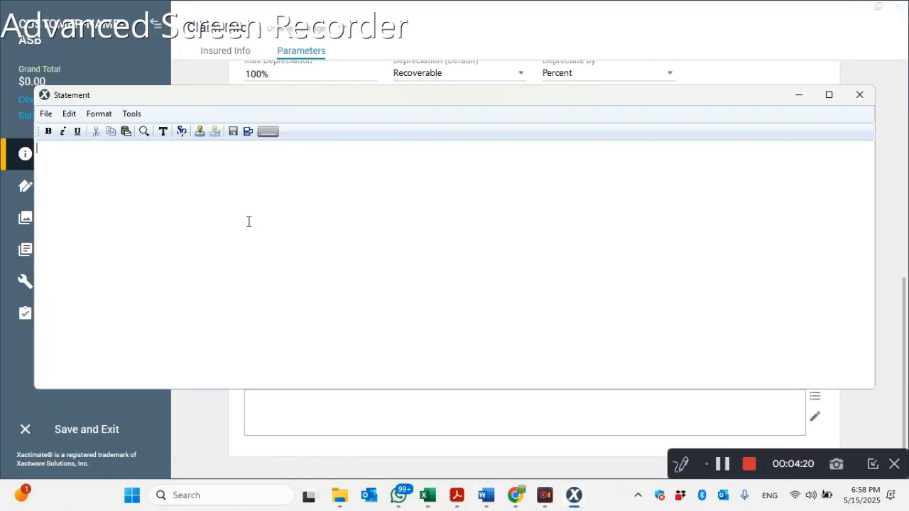
key(ctrl+v)
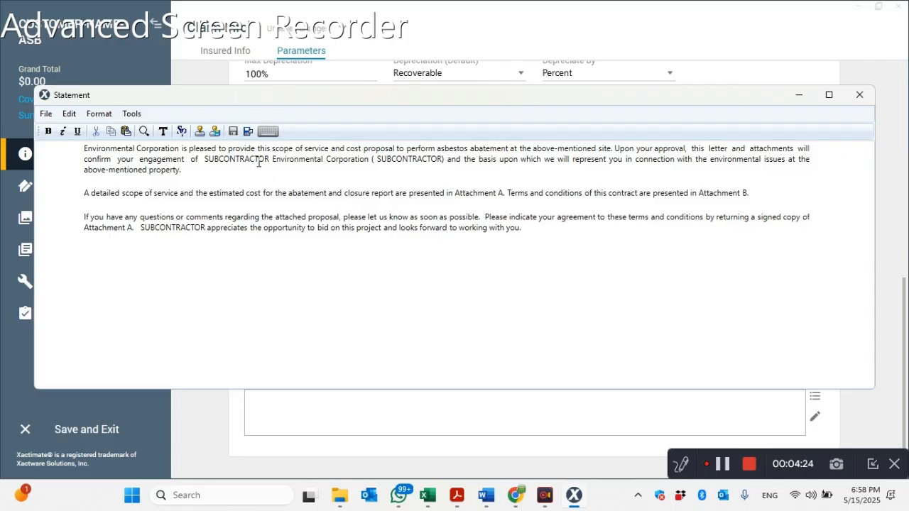
- Replace "Environmental Corporation" at the start of the opening statement with "Our Company Name"
drag(180, 149, 83, 151)
text(OU)
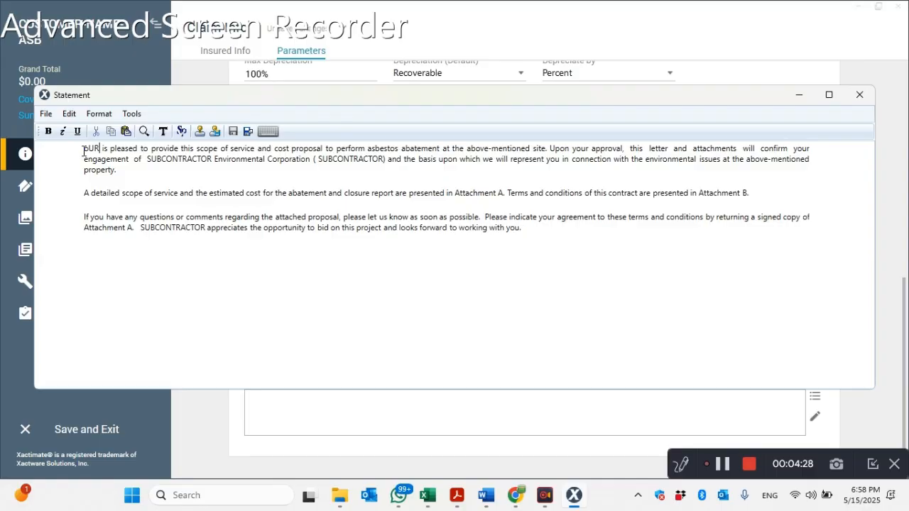
key(Caps_Lock)
text(ur Company Nam)
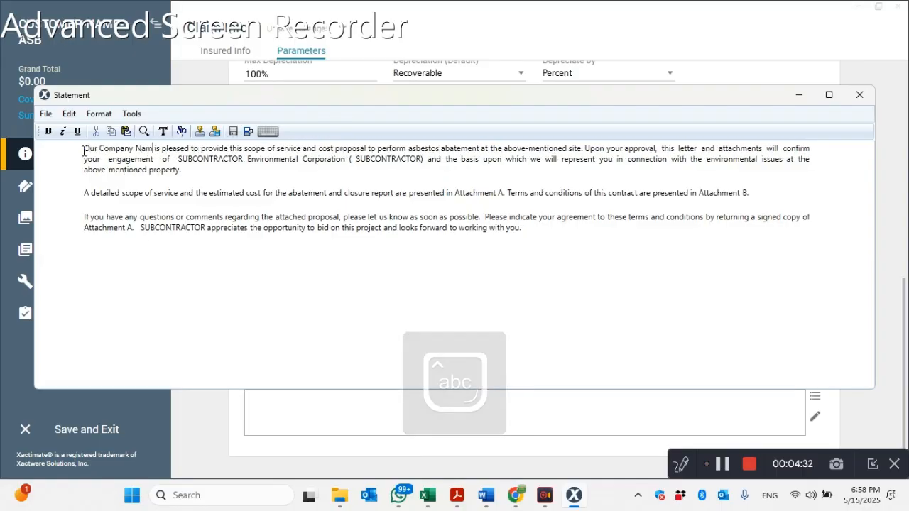
text(e)
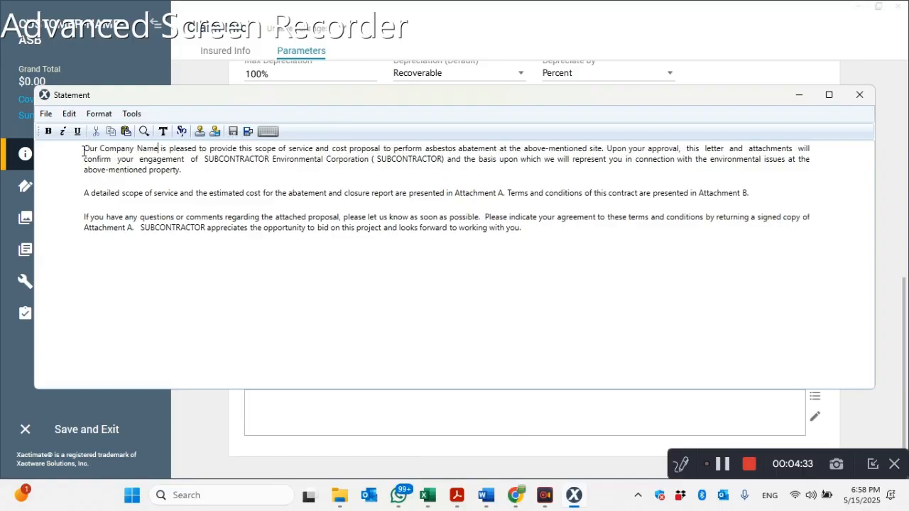
- Switch to Acrobat and look over the scope and pricing in the subcontractor's asbestos estimate
click(457, 497)
scroll(285, 156, up, 4)
scroll(286, 161, down, 5)
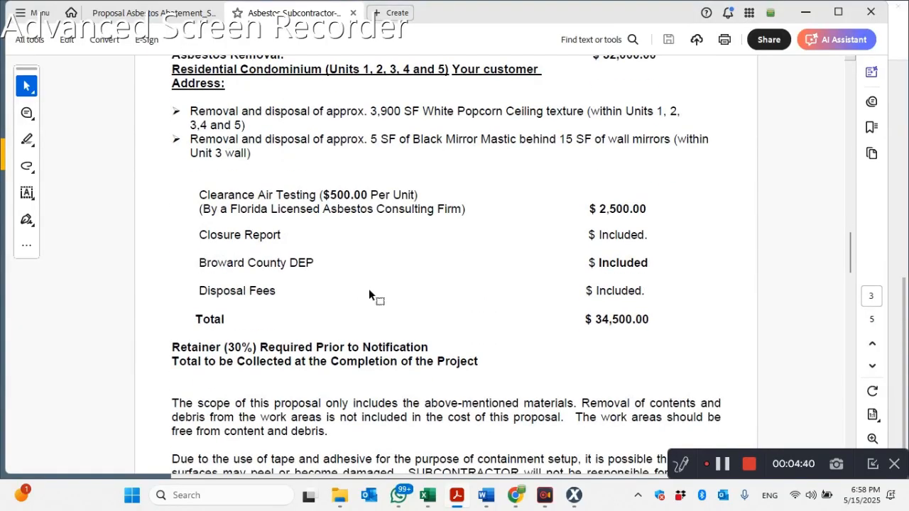
- Switch to Word and search the proposal document for "subcontractor"
click(485, 497)
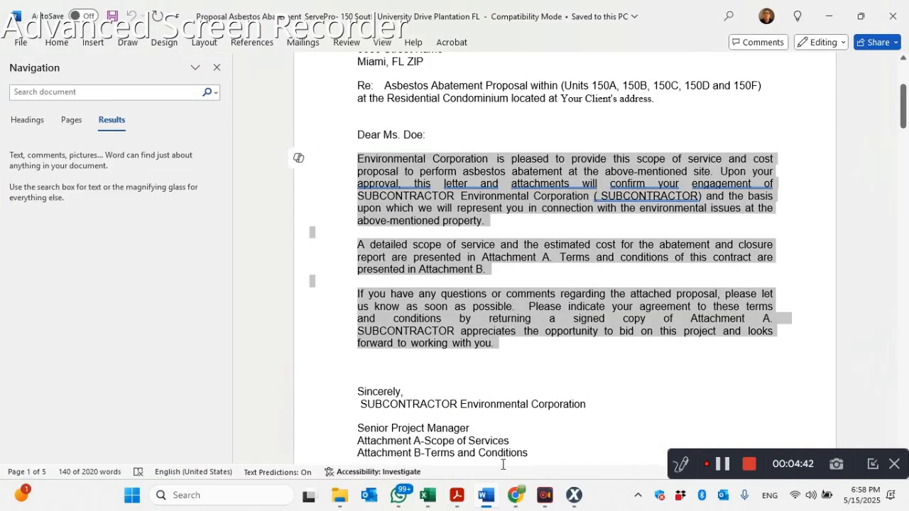
click(510, 325)
scroll(497, 277, up, 2)
scroll(520, 304, down, 1)
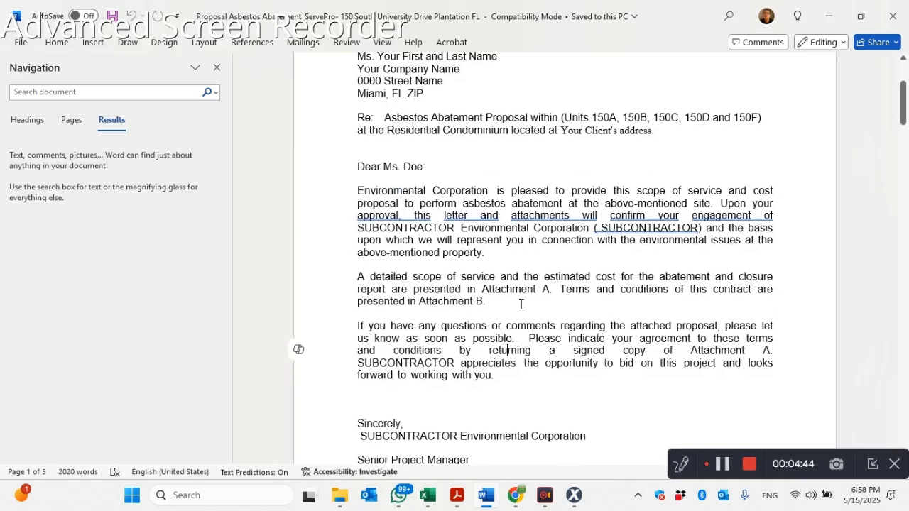
key(ctrl+f)
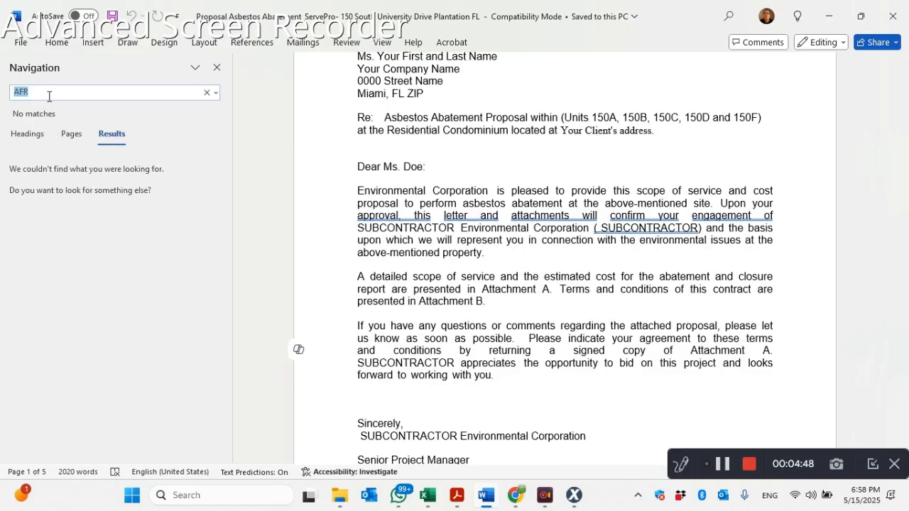
text(subcontractor)
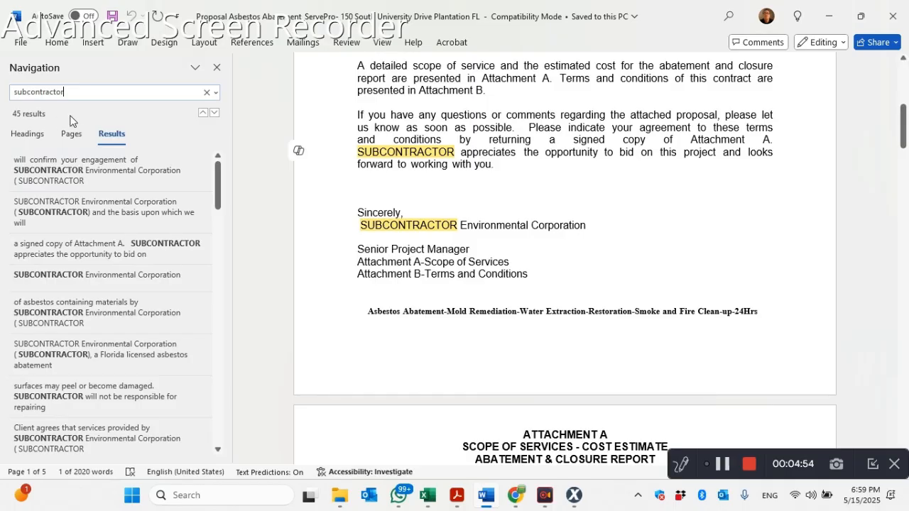
- Replace every occurrence of "subcontractor" in the proposal with "Your company name" and close the Find and Replace dialog
click(216, 93)
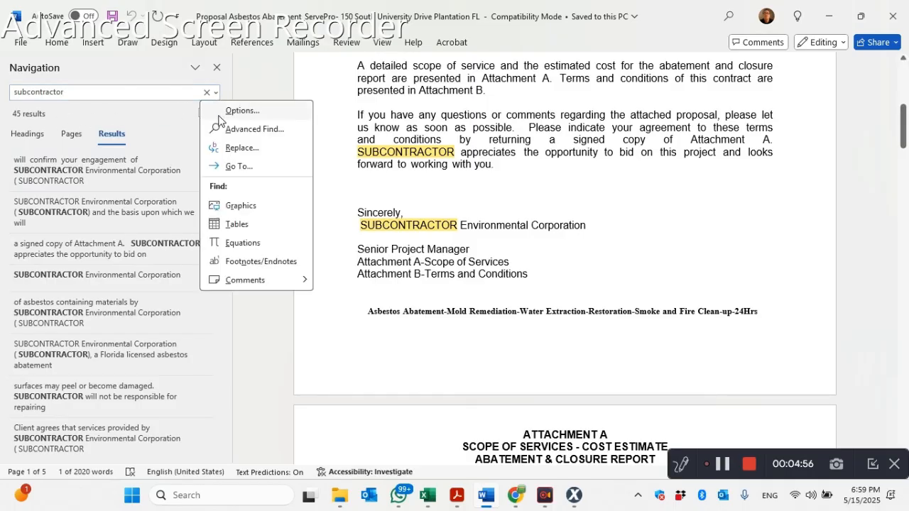
click(223, 145)
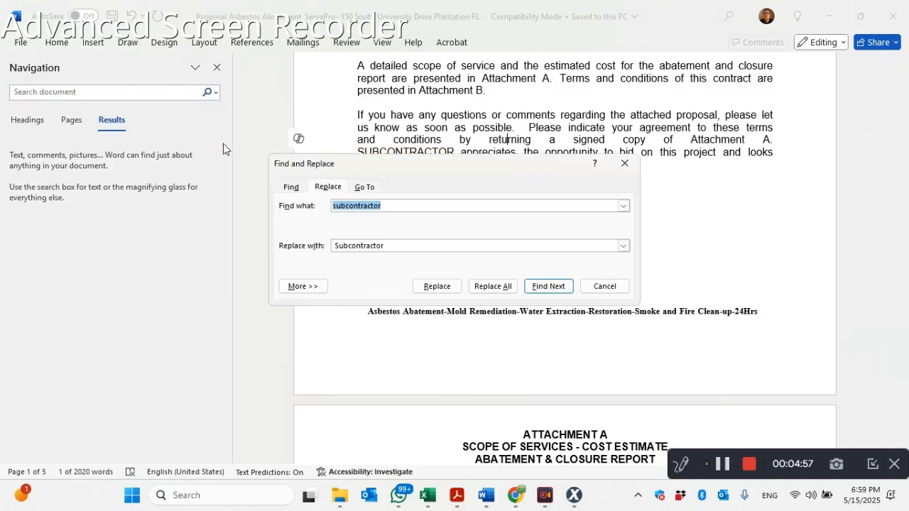
click(364, 251)
text(Your)
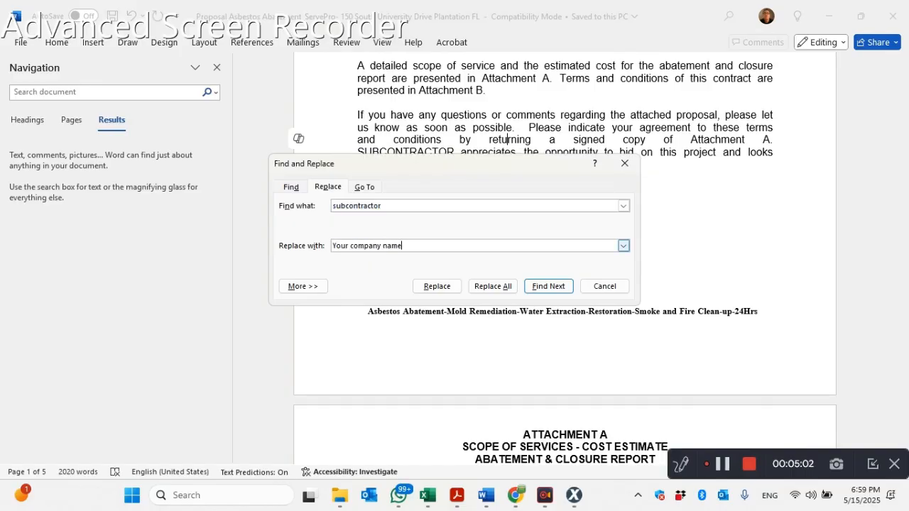
text( company name)
click(499, 288)
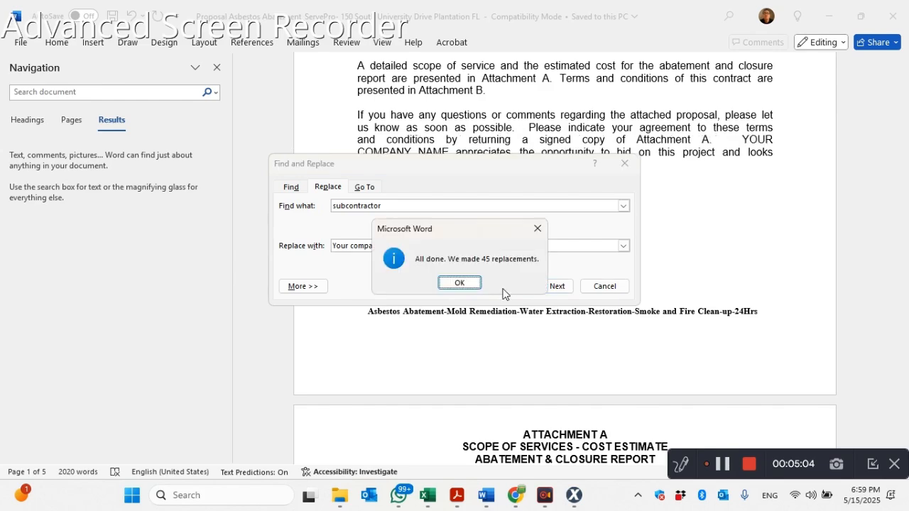
click(463, 285)
click(604, 287)
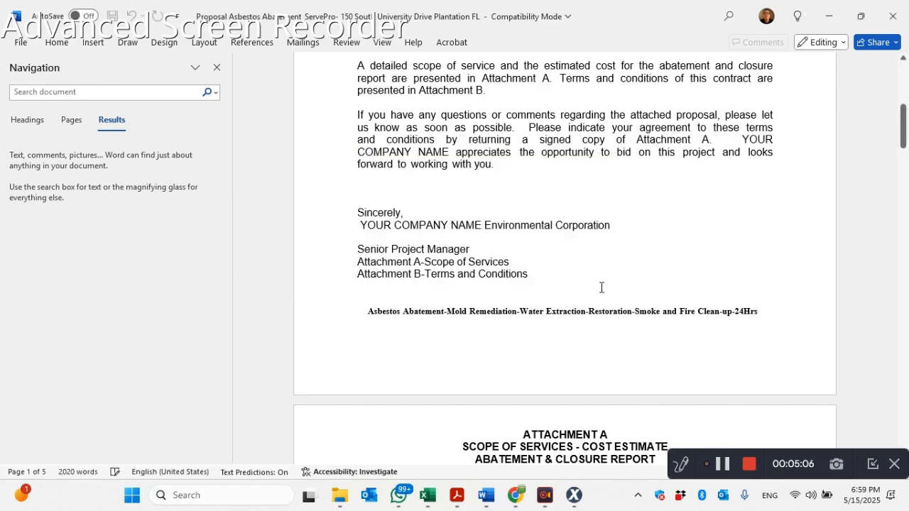
- Reword the start of the letter's first body paragraph from "Environmental Corporation is" to "We are"
scroll(542, 254, up, 3)
scroll(512, 245, up, 1)
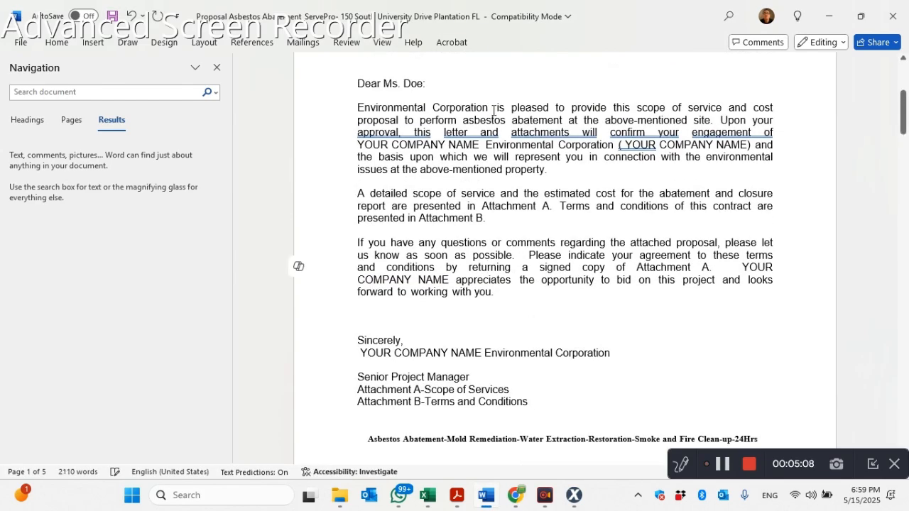
drag(488, 107, 358, 117)
text(We ar)
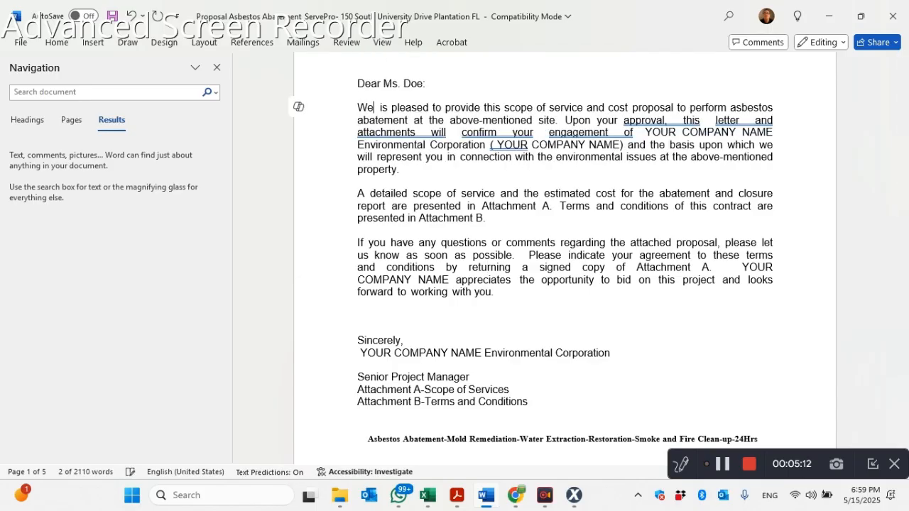
text(e)
key(Delete)
key(Delete)
key(Delete)
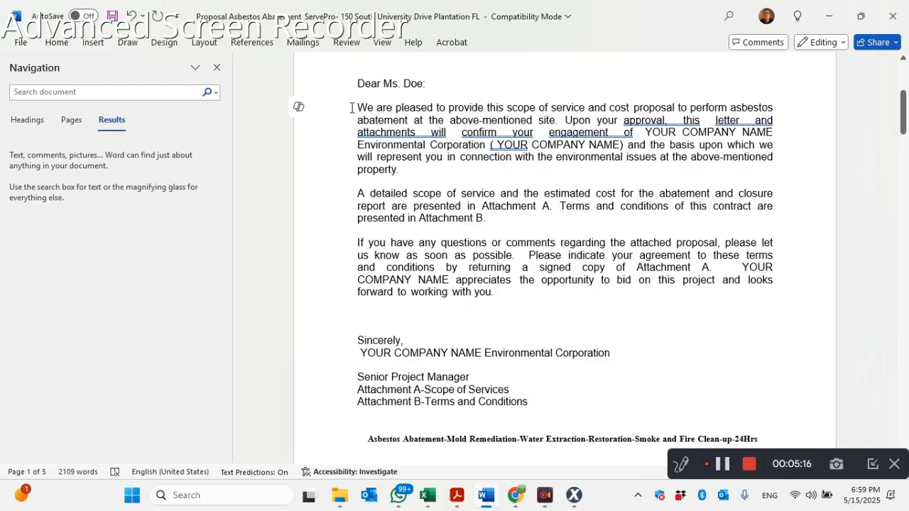
- Replace the whole Xactimate opening statement with the letter's three revised body paragraphs from Word and add a blank line below them
drag(359, 108, 551, 311)
key(ctrl+c)
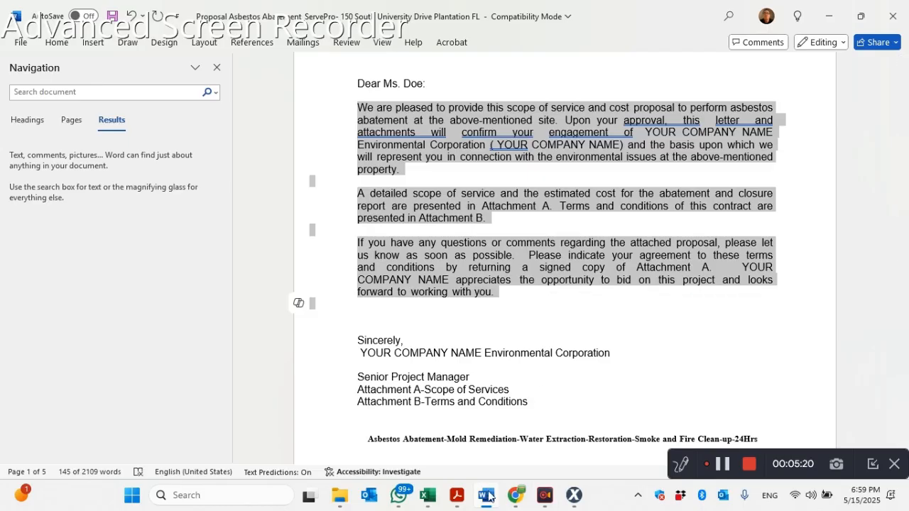
click(572, 495)
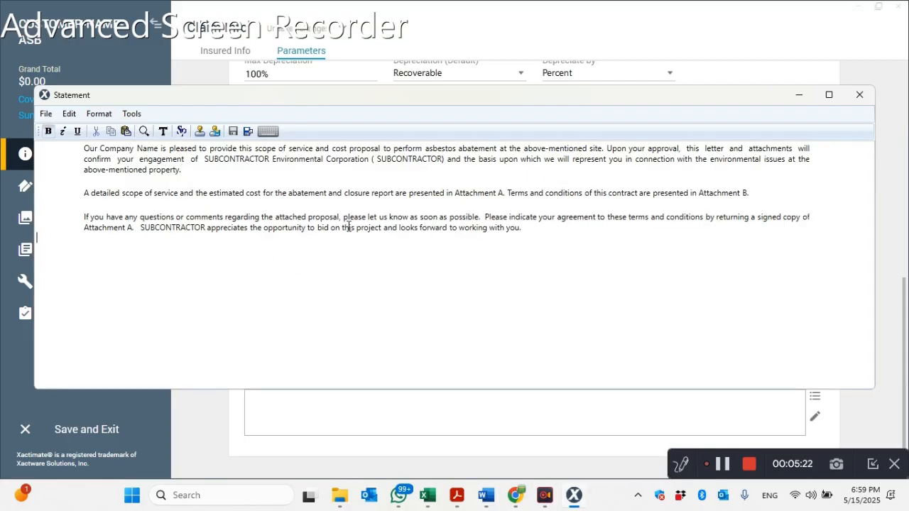
key(ctrl+a)
key(ctrl+v)
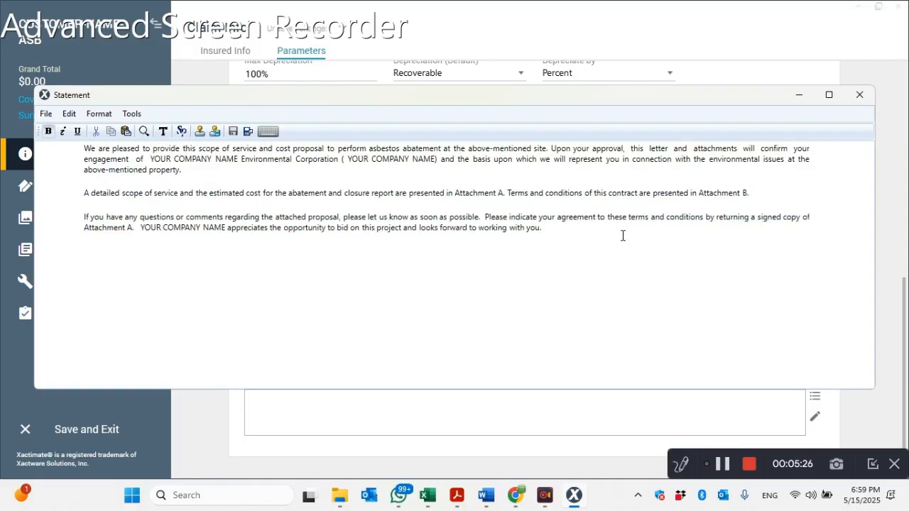
click(581, 231)
key(Return)
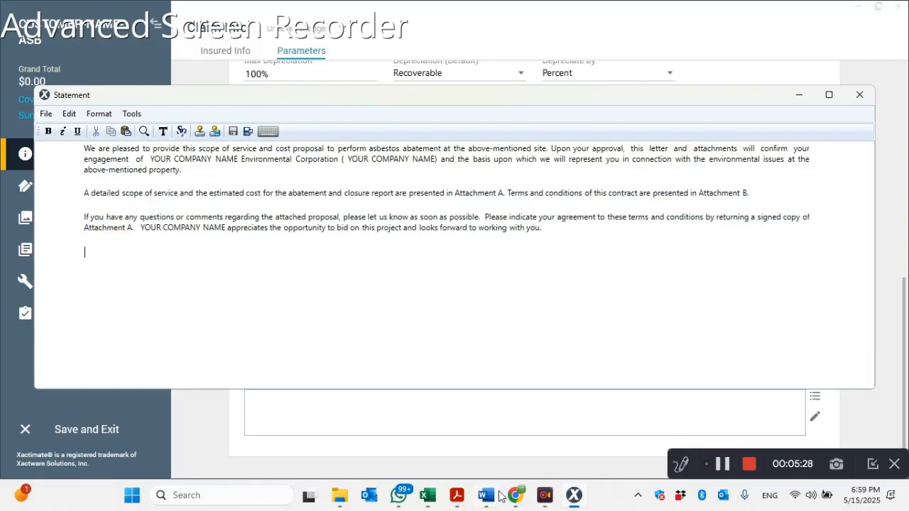
- Copy the Attachment A heading and scope items A to E from the Word proposal and paste them at the end of the opening statement
click(461, 498)
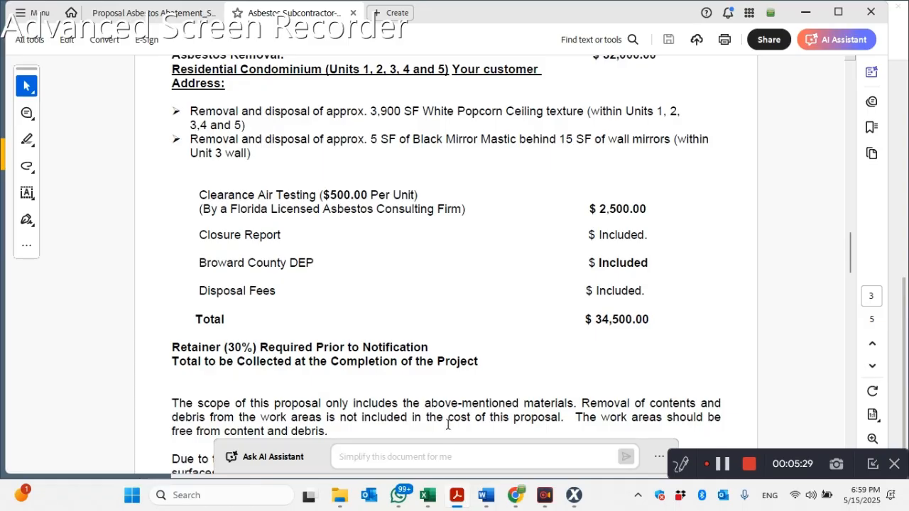
click(480, 505)
scroll(528, 325, down, 10)
scroll(625, 216, down, 1)
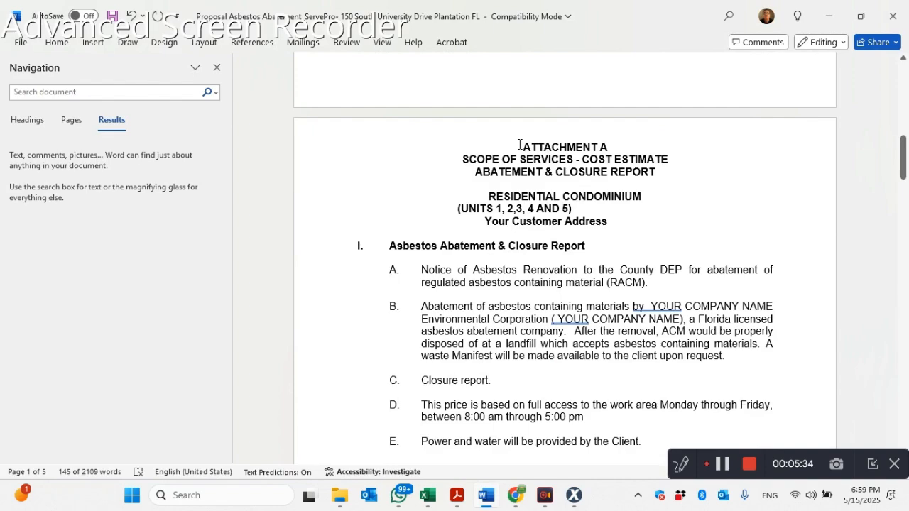
drag(519, 144, 620, 324)
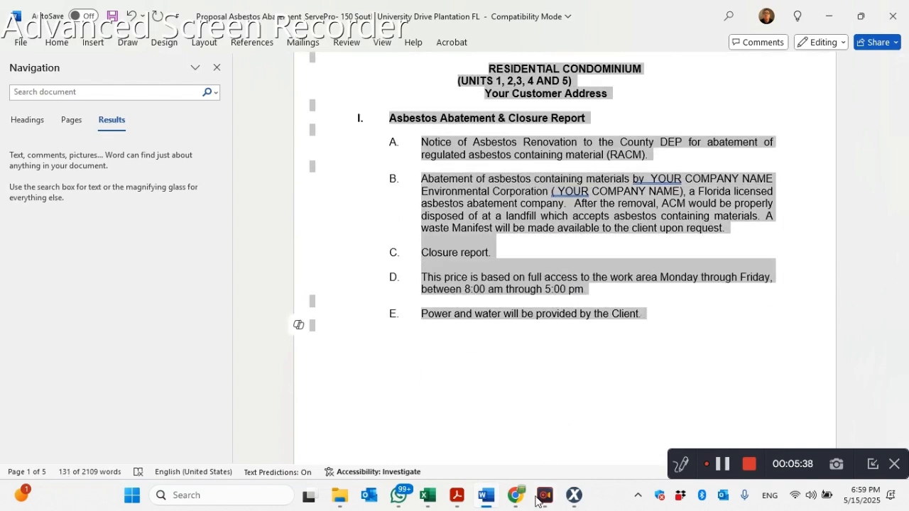
click(458, 494)
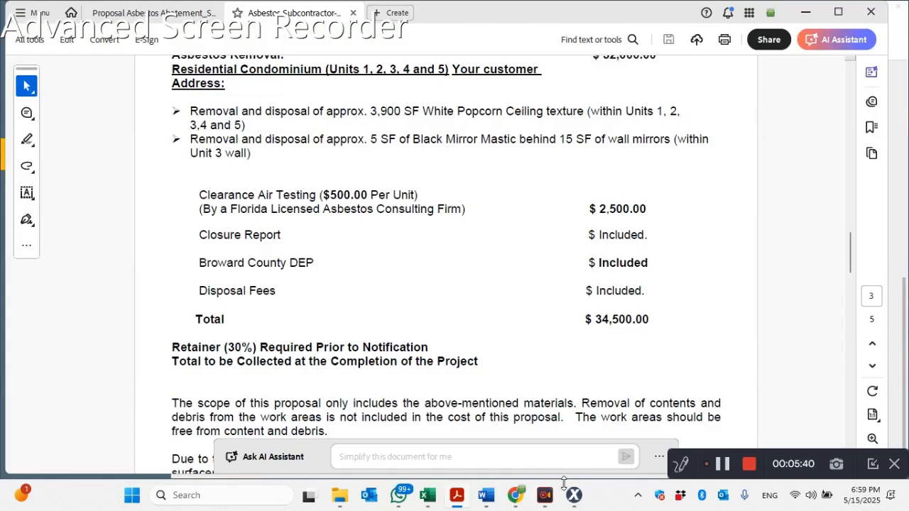
click(573, 495)
key(ctrl+v)
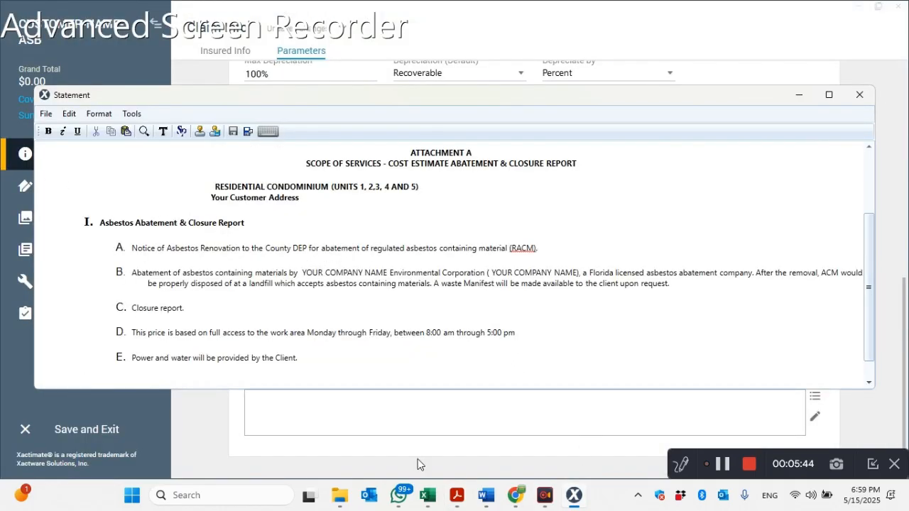
- Append the three Word paragraphs on proposal scope, containment damage and payment terms from below the fees to the Xactimate opening statement
click(486, 495)
scroll(521, 313, down, 3)
scroll(521, 313, down, 5)
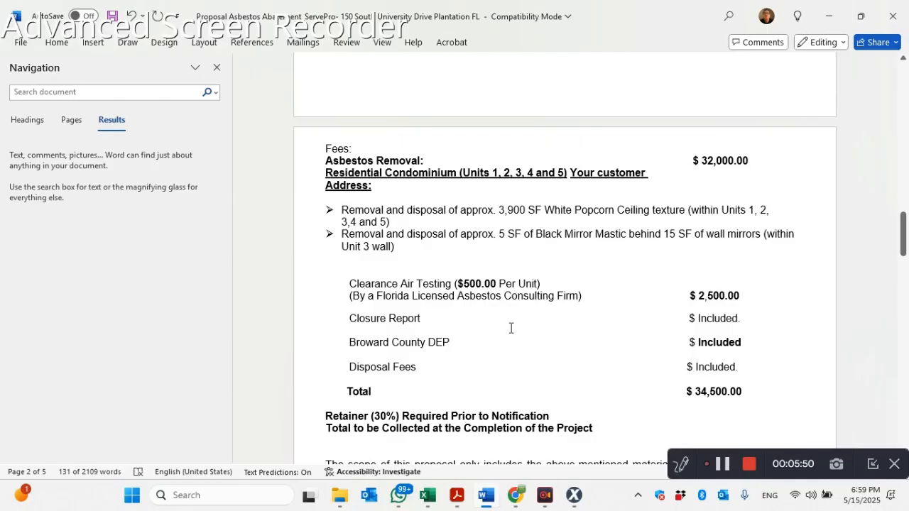
scroll(502, 295, down, 4)
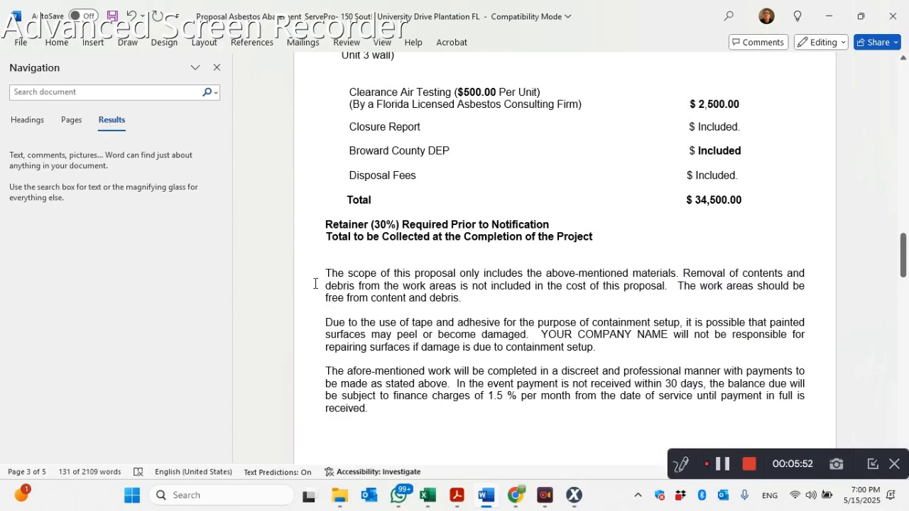
drag(324, 273, 430, 430)
key(ctrl+c)
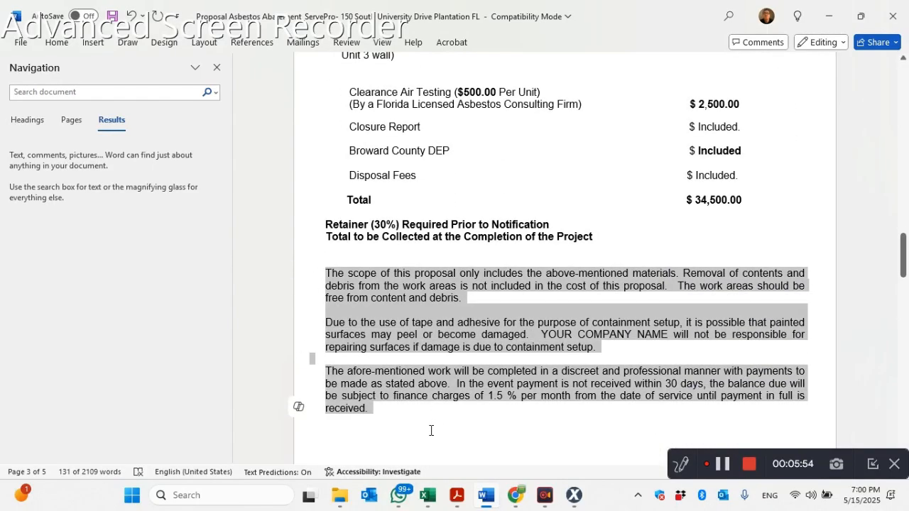
scroll(485, 356, down, 3)
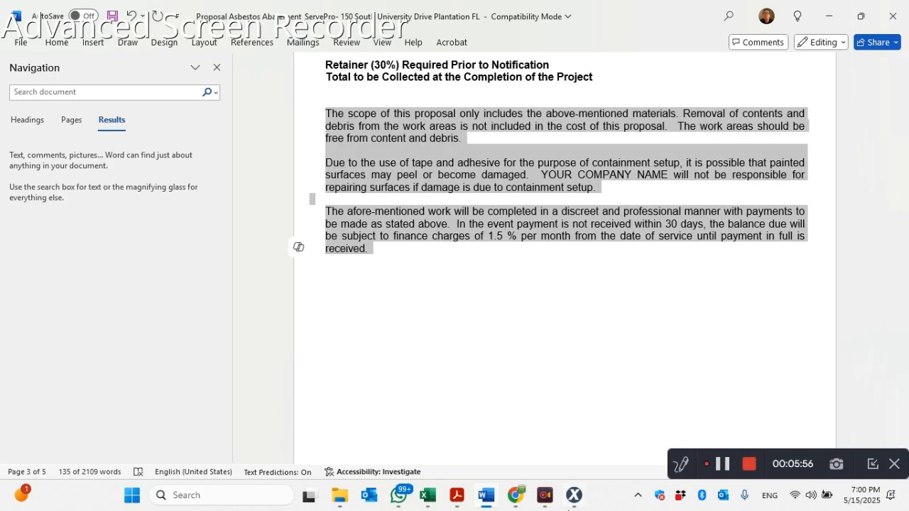
click(574, 499)
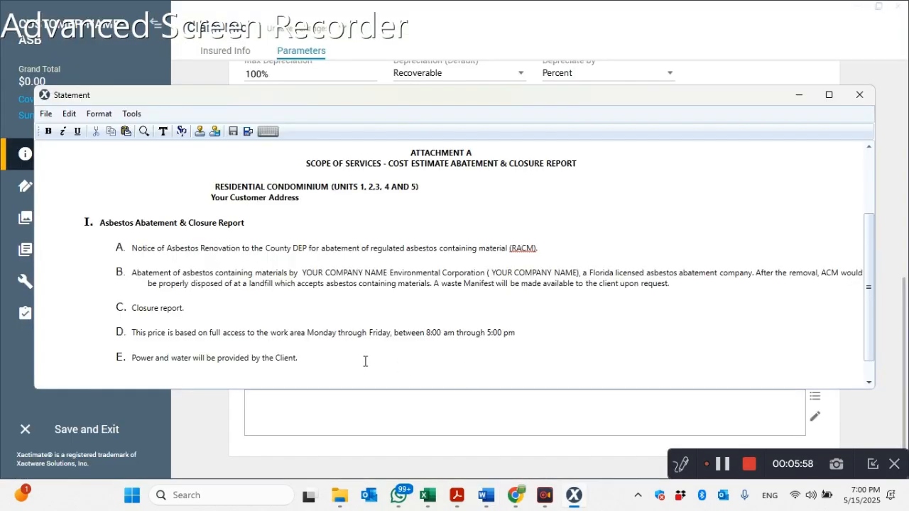
key(ctrl+v)
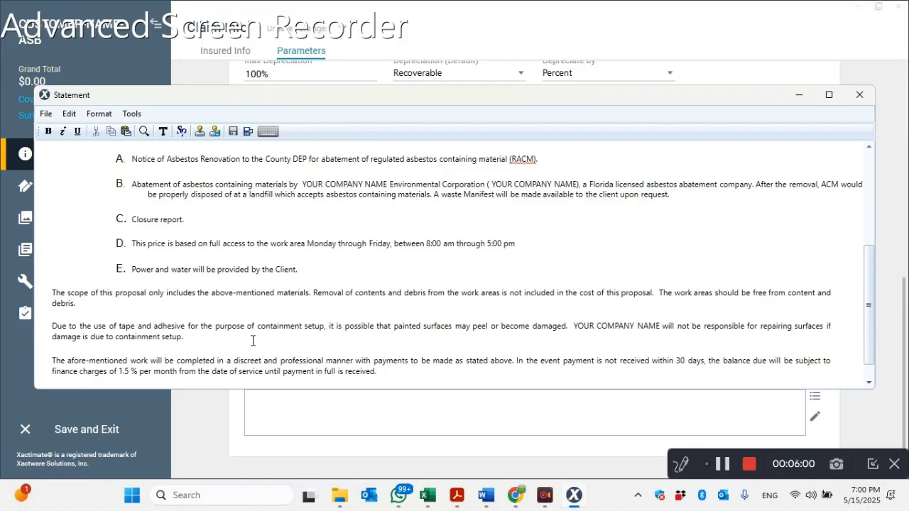
- Save the opening statement and look over its text in the Report Text section
click(46, 113)
click(41, 134)
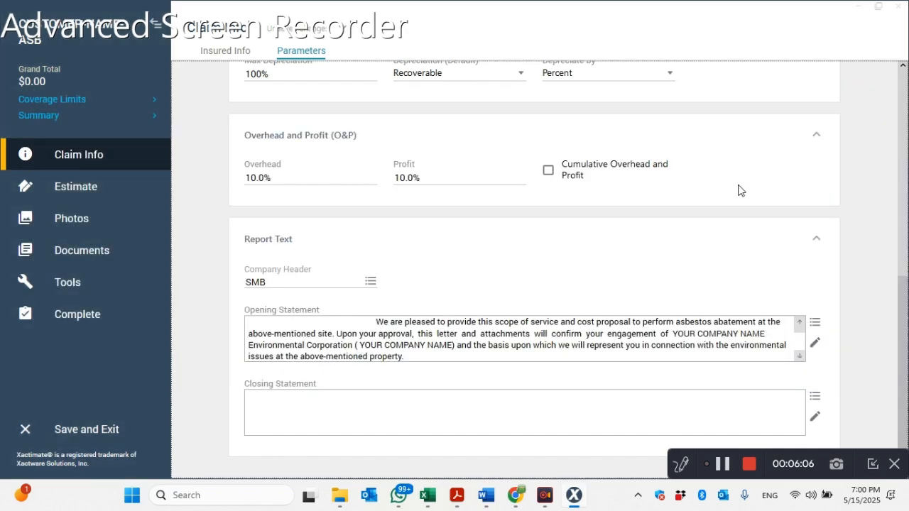
scroll(477, 353, down, 3)
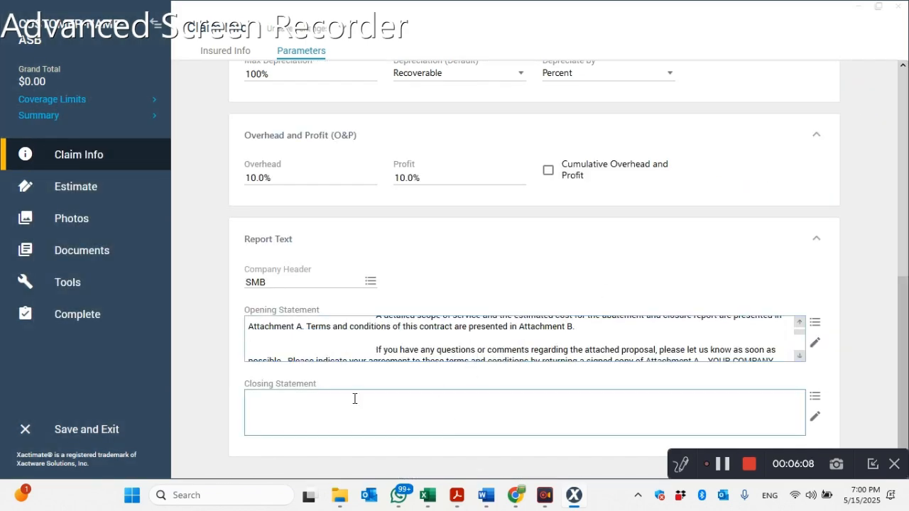
- Copy the Attachment B terms and conditions through item M from the Word proposal into the Xactimate closing statement and save it
click(486, 495)
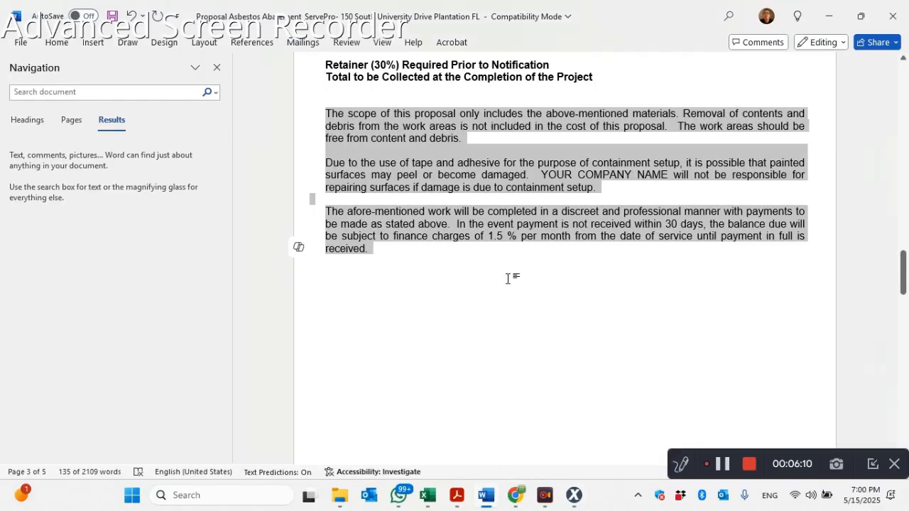
click(508, 278)
scroll(509, 277, down, 5)
drag(524, 191, 788, 294)
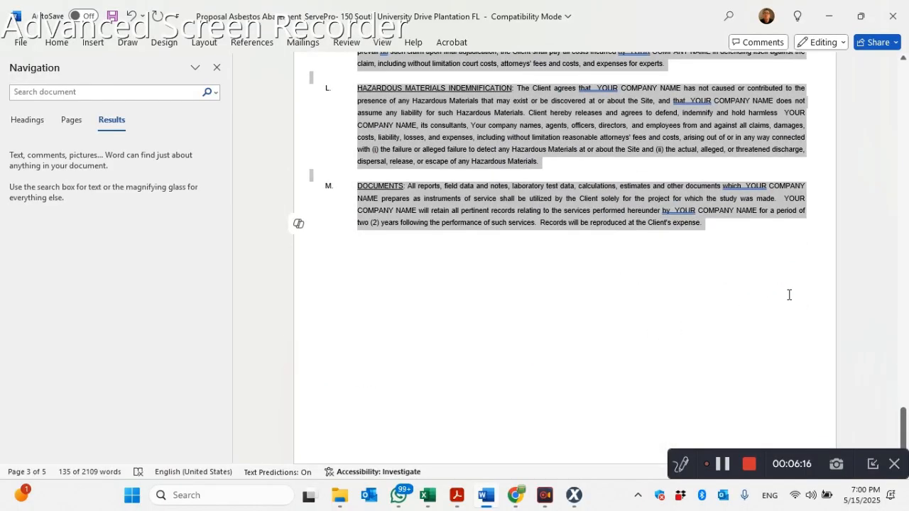
click(572, 498)
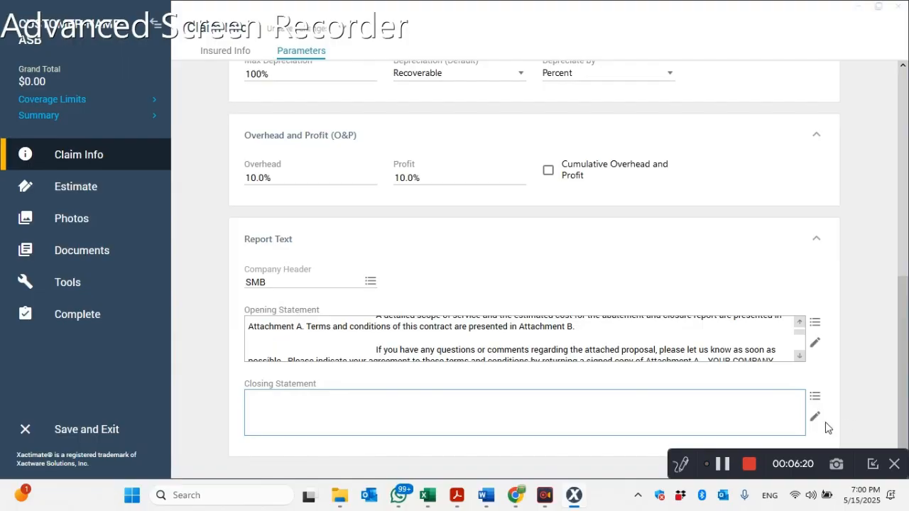
click(814, 417)
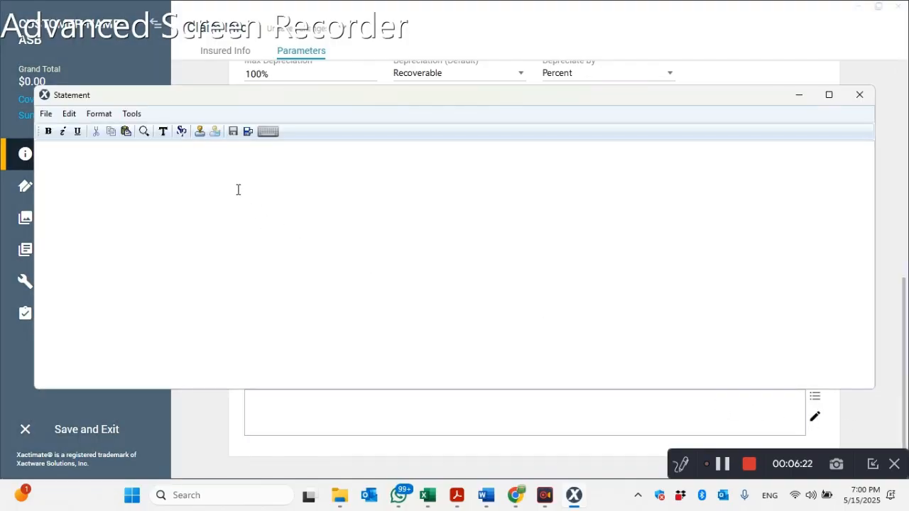
key(ctrl+v)
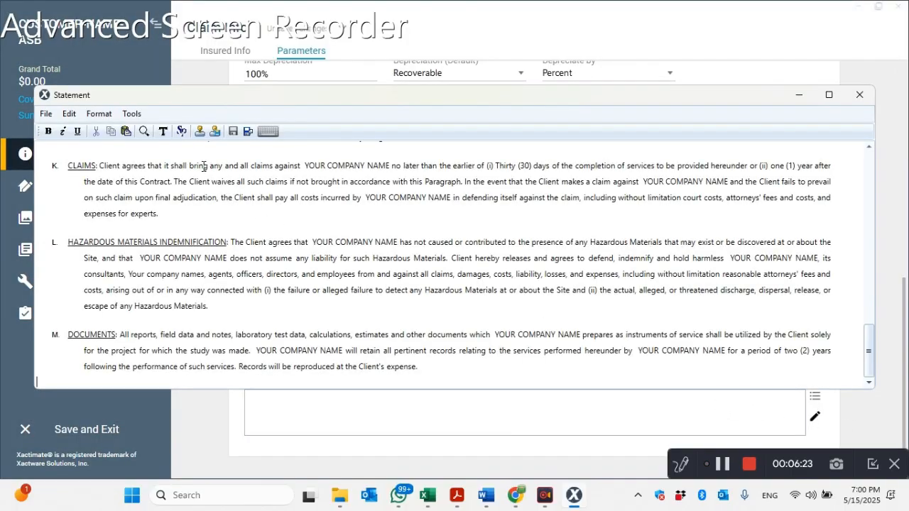
click(45, 114)
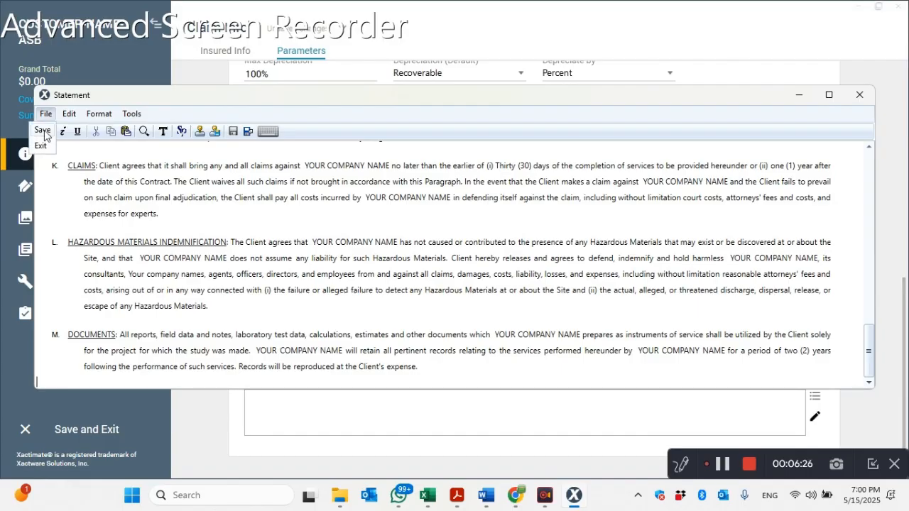
click(44, 131)
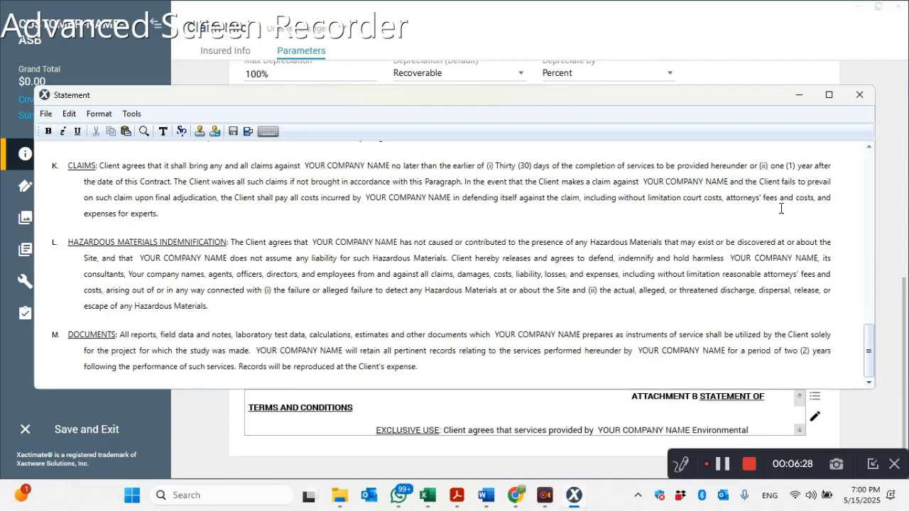
click(859, 96)
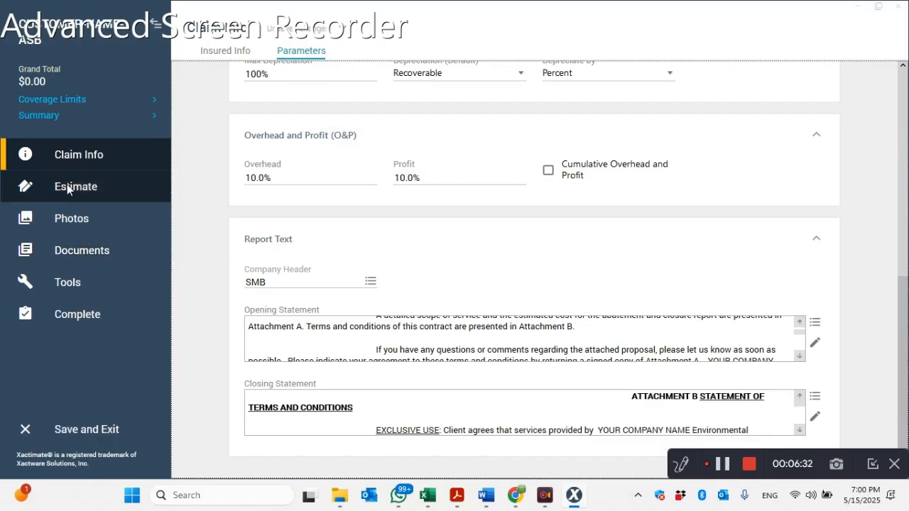
- Go to the estimate items and search the price list for "bid" and for "asbestos", enlarging the results area
click(89, 186)
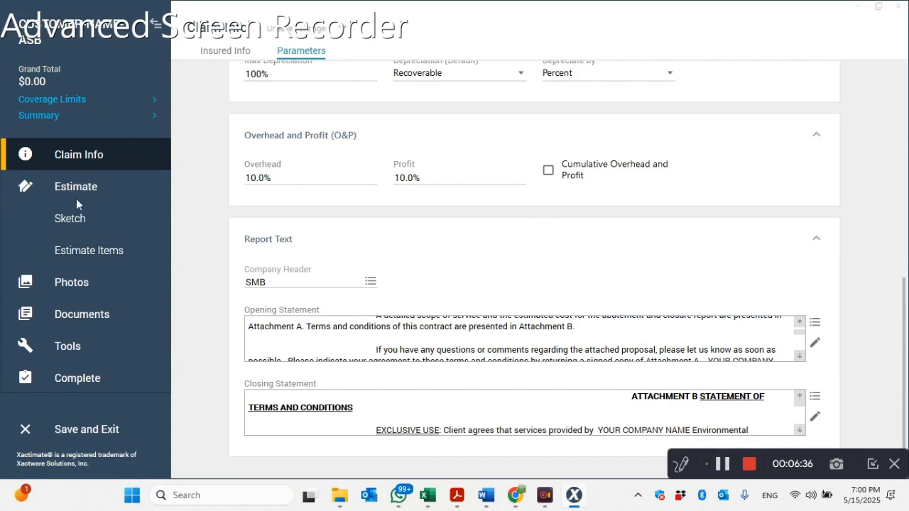
click(87, 250)
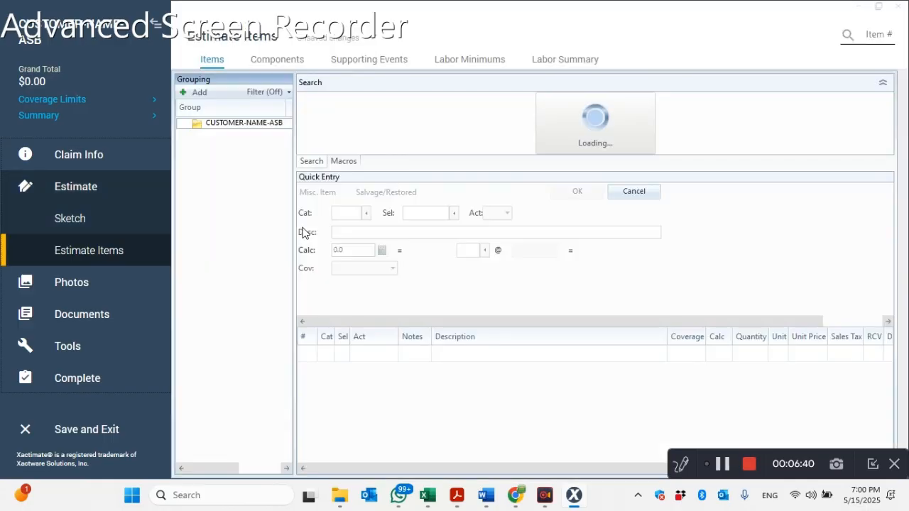
click(332, 118)
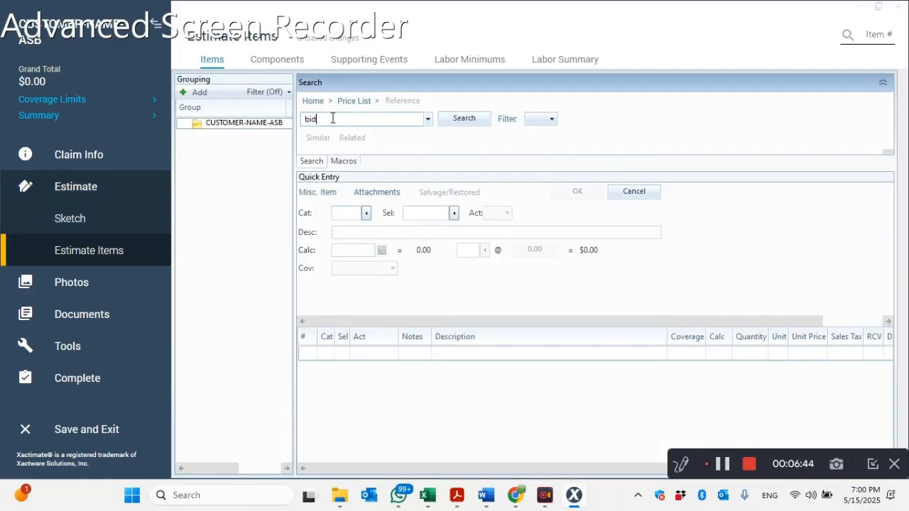
click(464, 118)
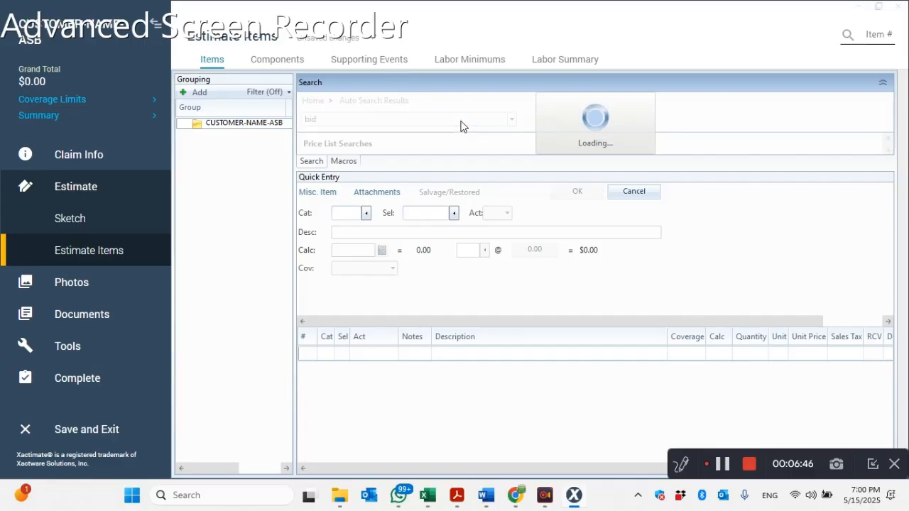
click(386, 125)
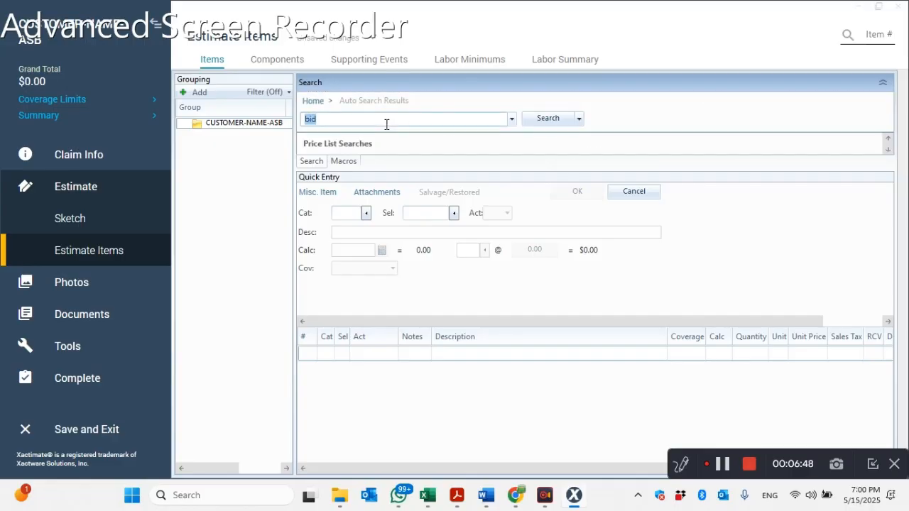
key(Return)
drag(754, 169, 746, 291)
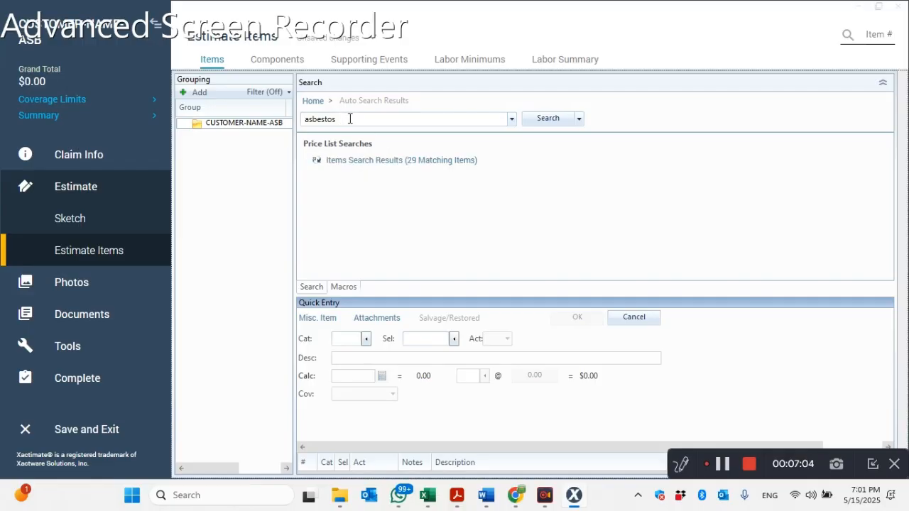
- Add one FEEASBT line item, the full service survey base fee, from the asbestos item results and decline the duplicate
click(357, 160)
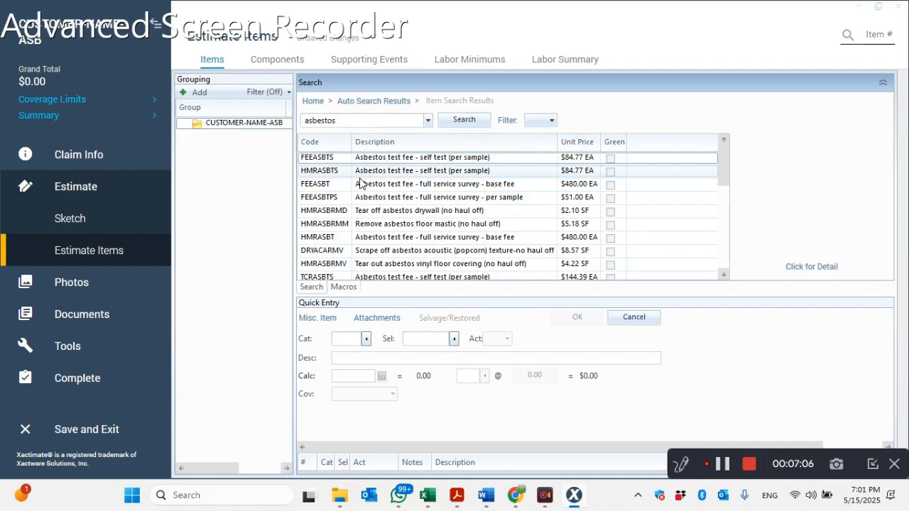
double_click(479, 186)
double_click(520, 184)
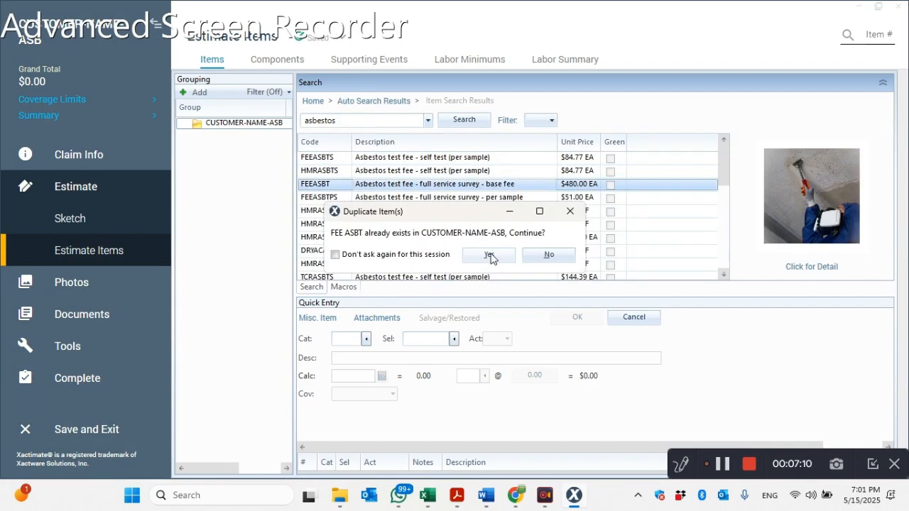
click(548, 254)
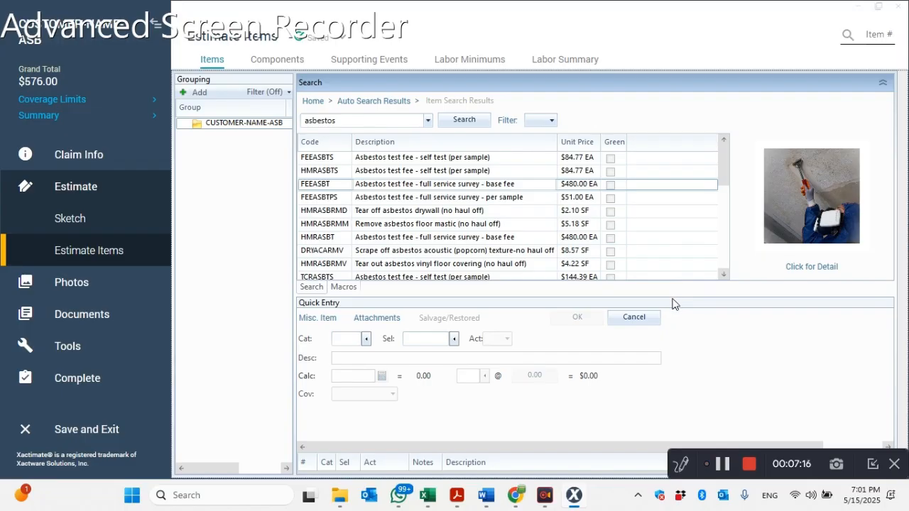
drag(670, 296, 636, 175)
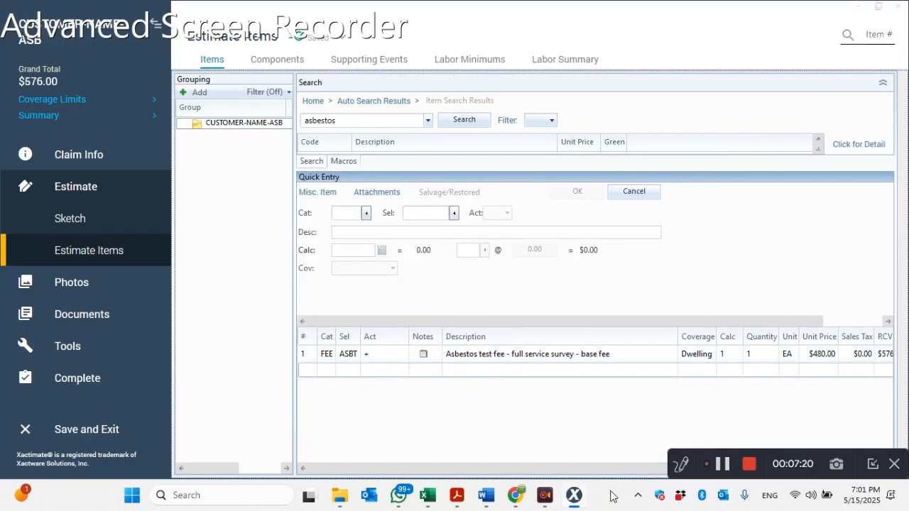
- Replace the line item's description with "Asbestos Removal", taken from the fees section of the Word proposal
click(486, 497)
scroll(567, 151, up, 20)
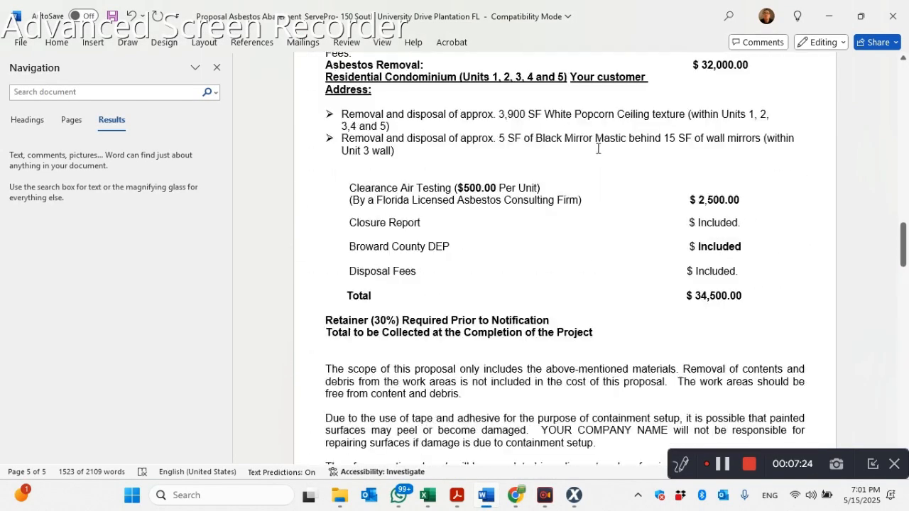
scroll(383, 143, up, 2)
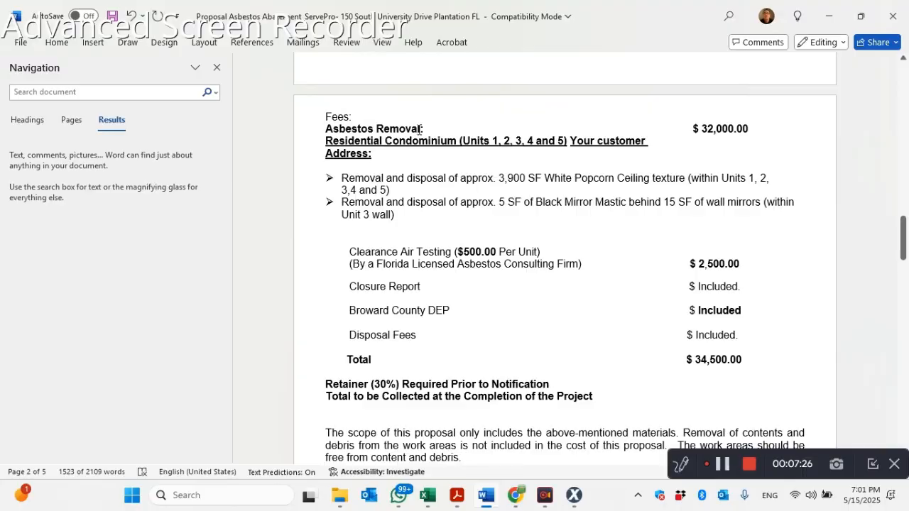
click(419, 129)
drag(420, 129, 325, 130)
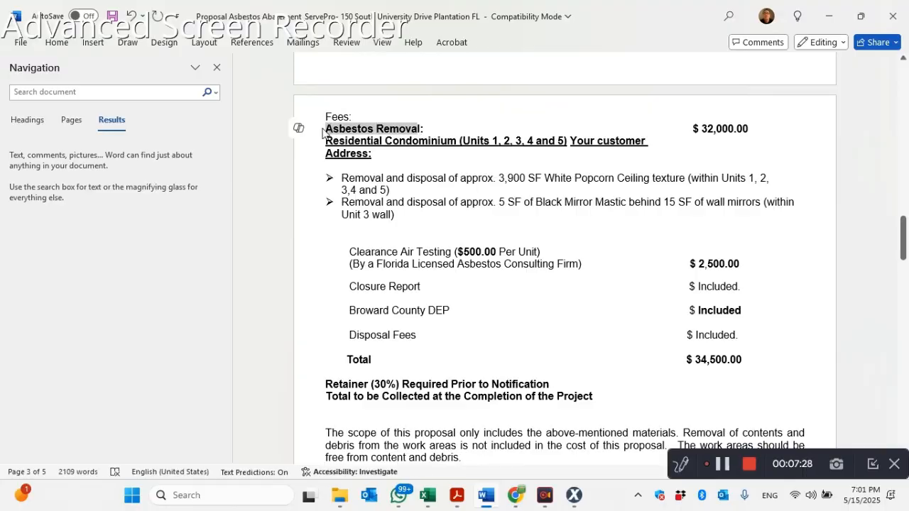
click(573, 496)
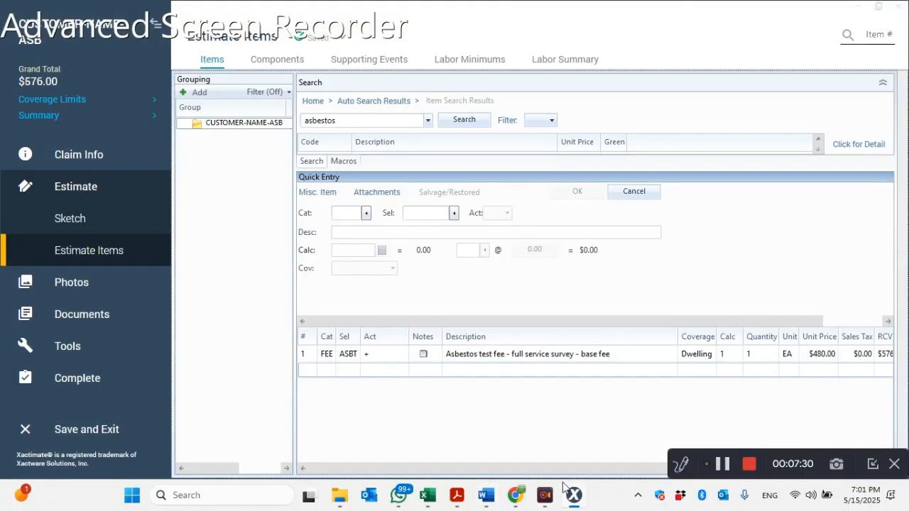
click(481, 355)
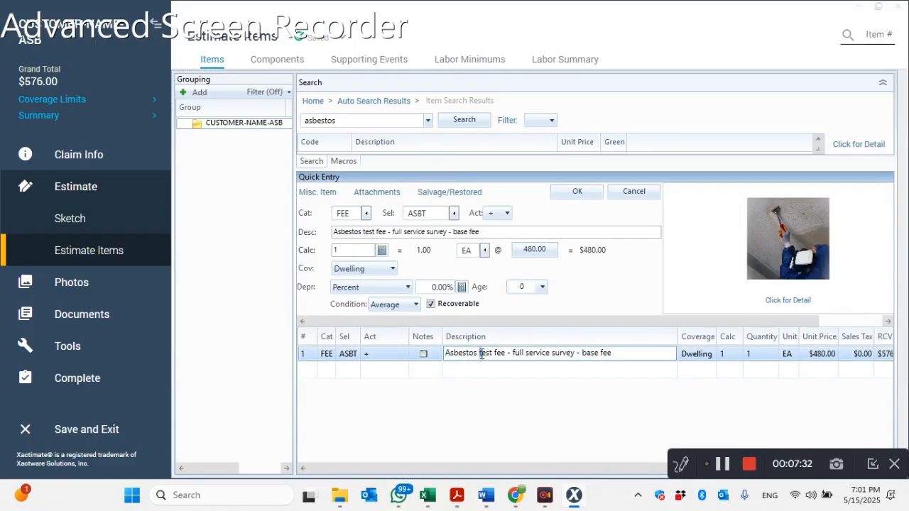
drag(607, 352, 376, 324)
text(Asbestos Removal)
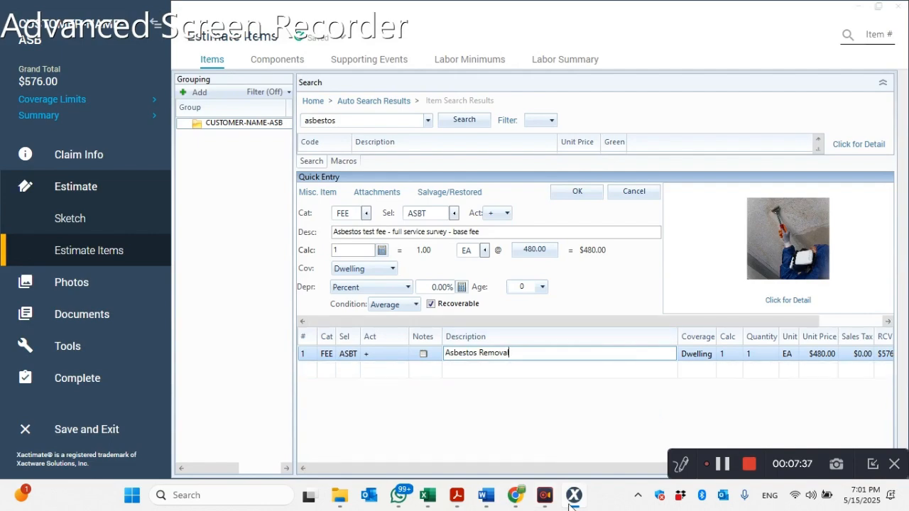
- Set the Asbestos Removal line's replacement price to $32,000 as in the Word proposal, keep O&P applied, and check the updated line
click(487, 500)
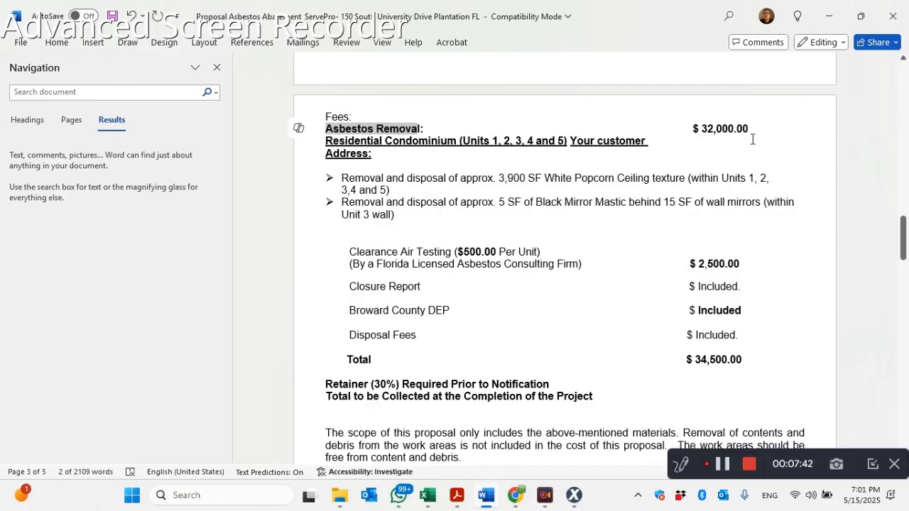
click(573, 495)
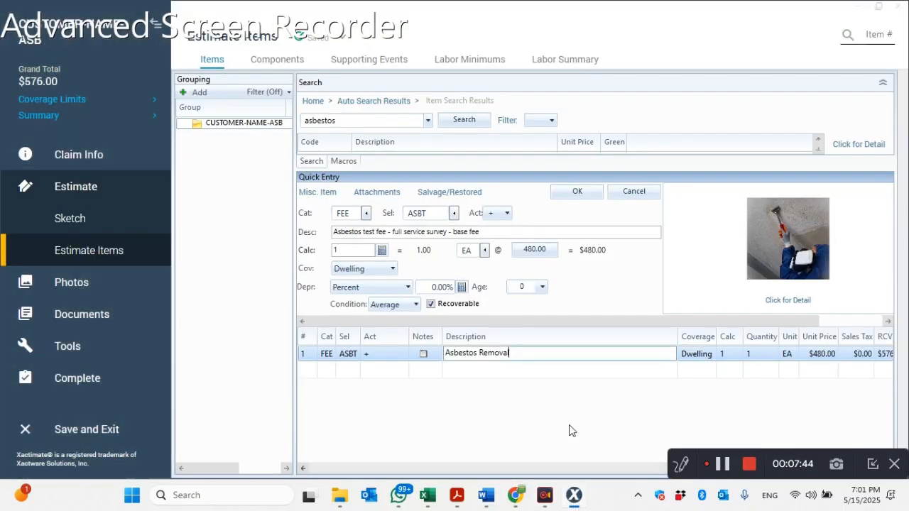
click(547, 254)
click(740, 233)
text(320000)
click(686, 194)
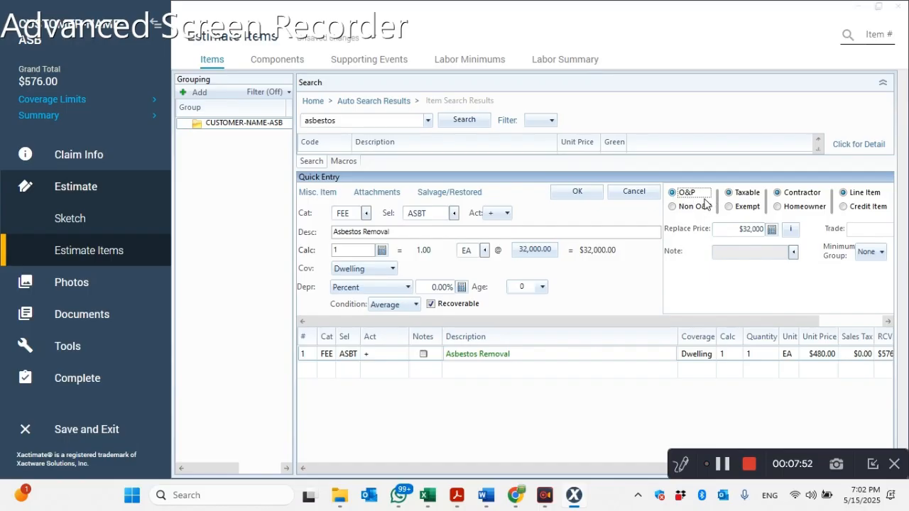
click(594, 199)
drag(623, 470, 734, 469)
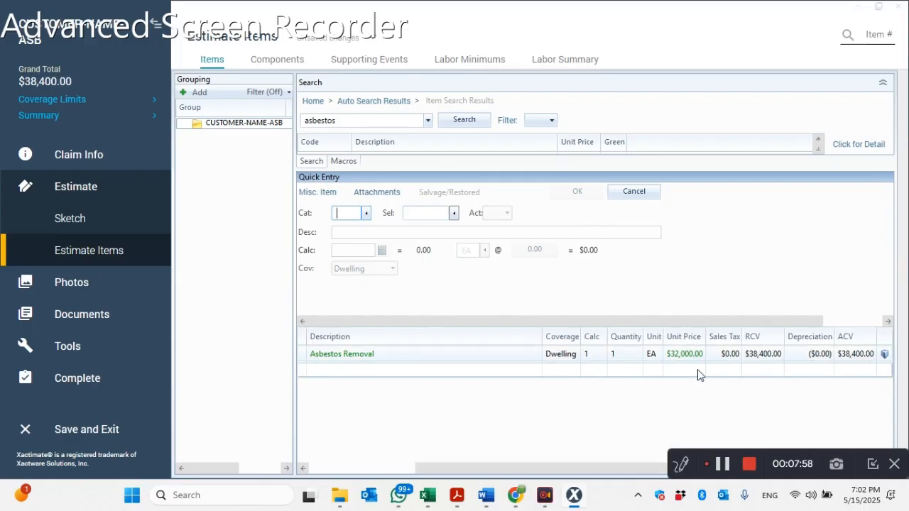
drag(629, 474, 426, 471)
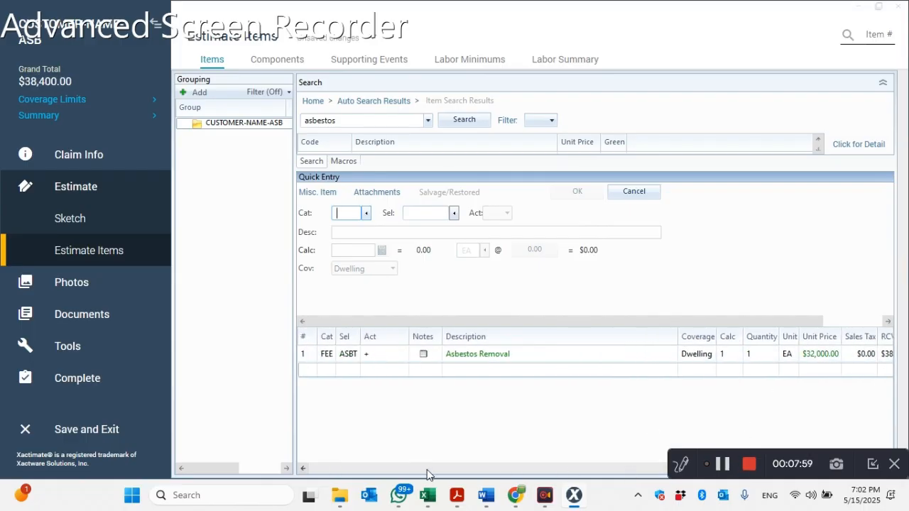
- Copy the Residential Condominium heading and its two removal and disposal bullets from Word into a note on the Asbestos Removal line
click(487, 497)
drag(400, 220, 322, 146)
key(ctrl+c)
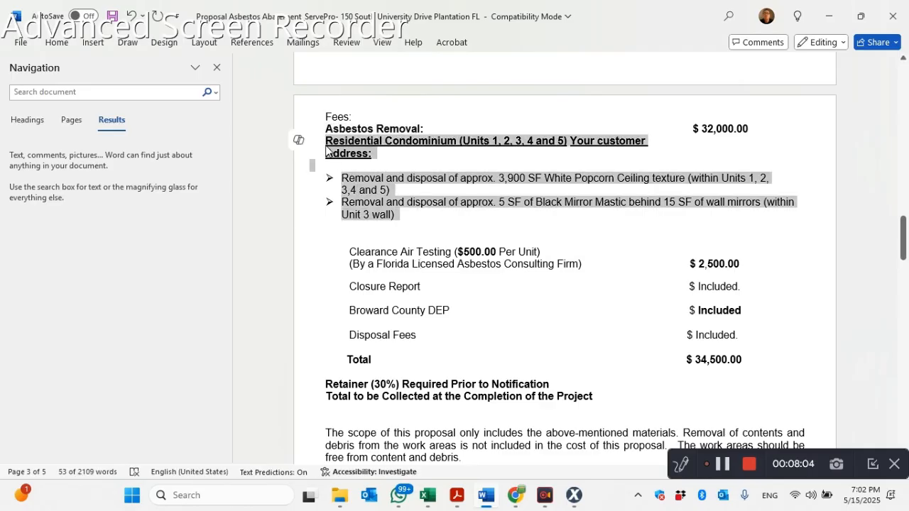
click(573, 496)
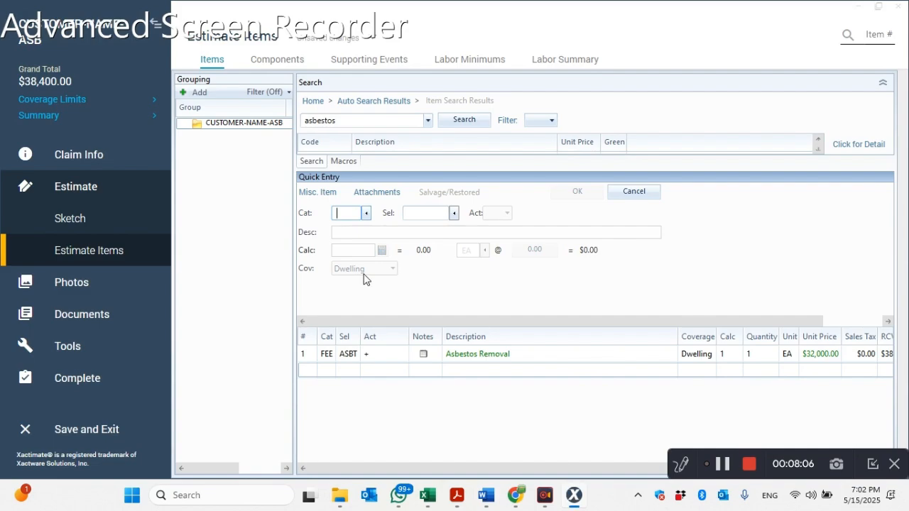
double_click(423, 355)
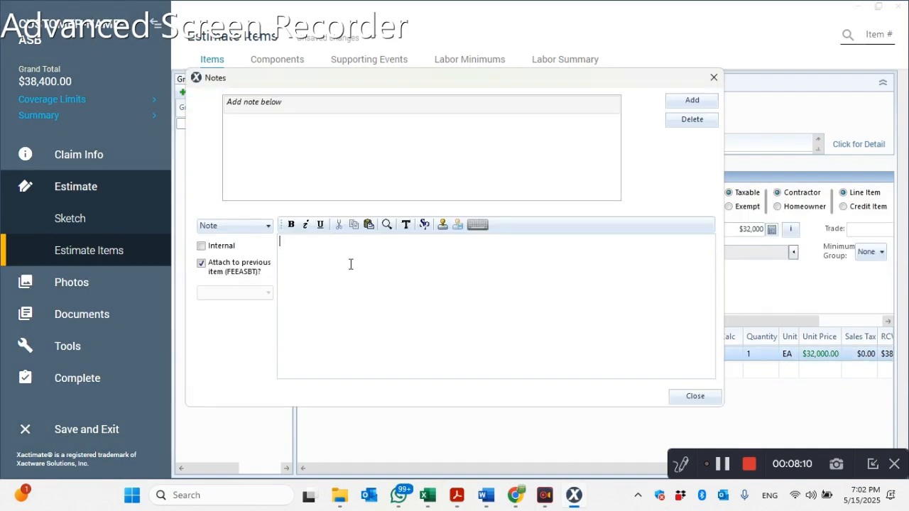
key(ctrl+v)
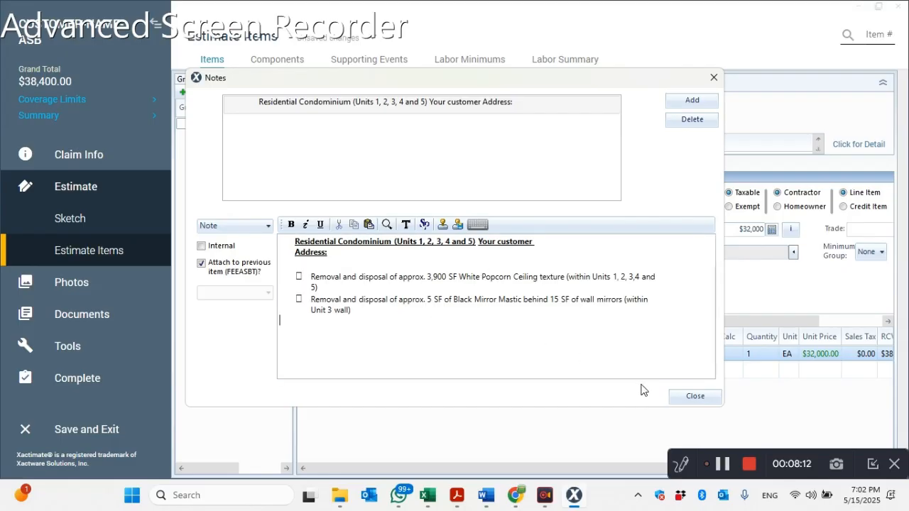
click(699, 397)
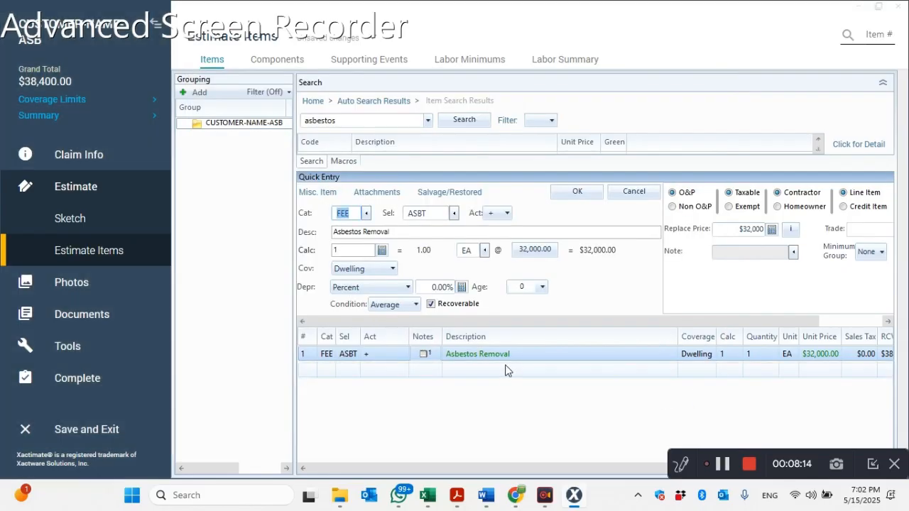
- Check the Clearance Air Testing entry in the fees section of the Word proposal, and return to the Xactimate estimate
click(486, 495)
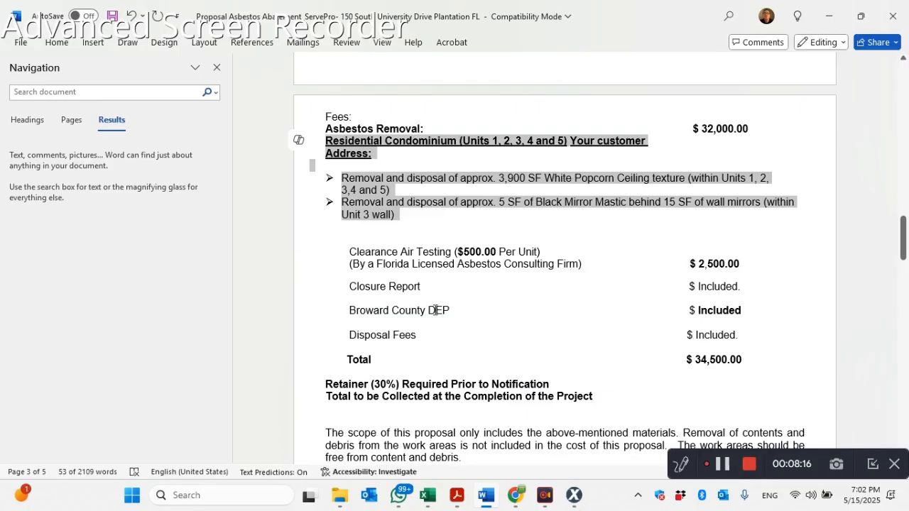
click(374, 252)
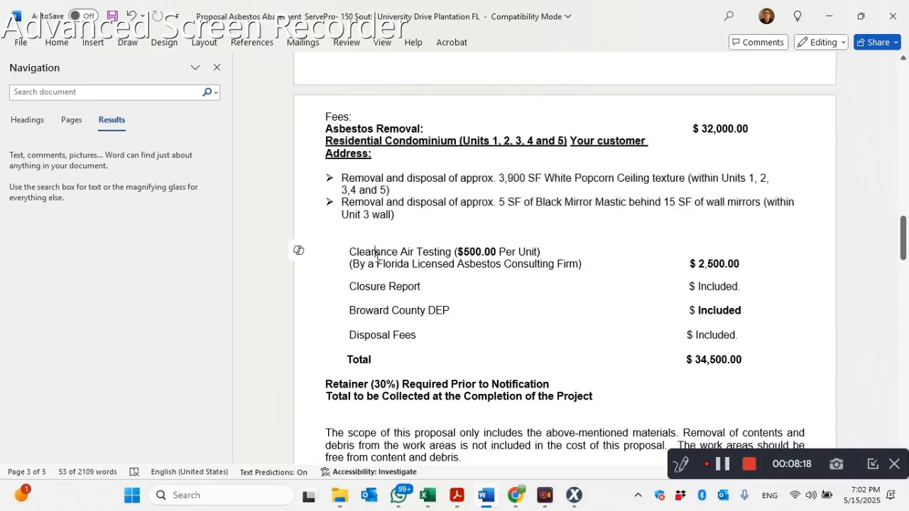
click(414, 253)
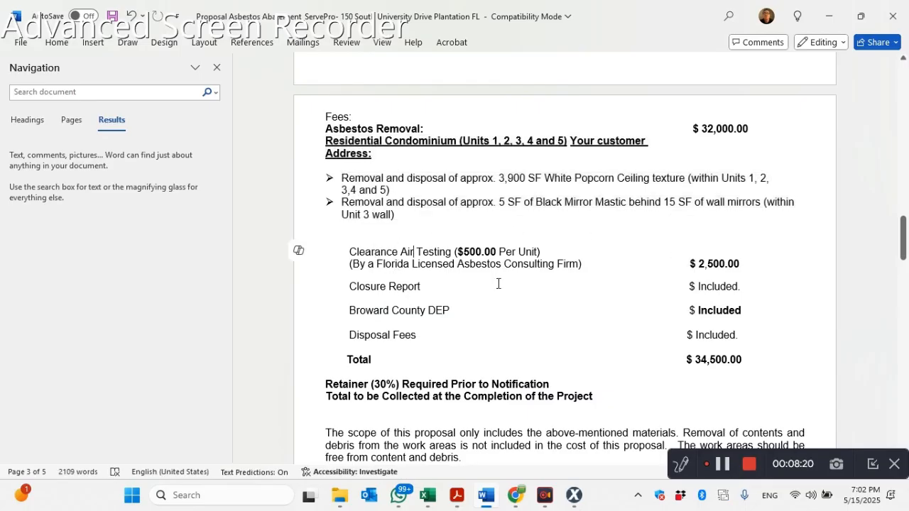
click(574, 495)
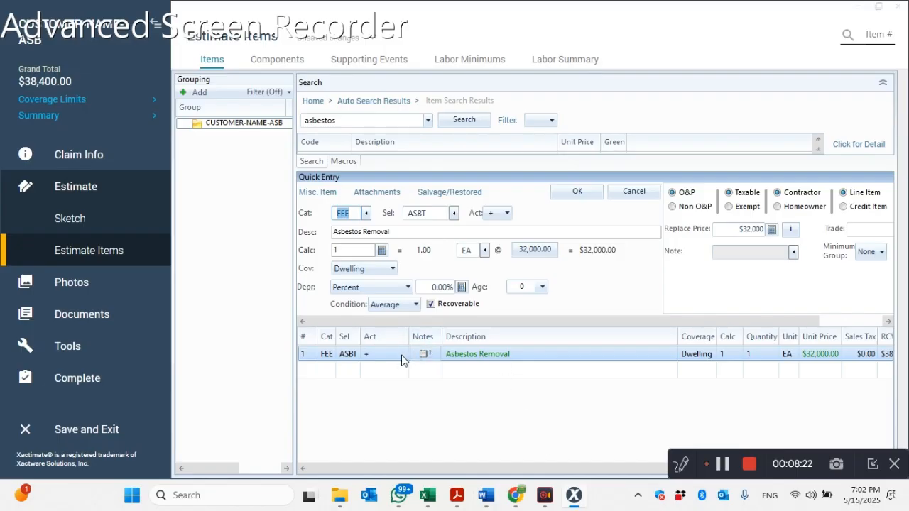
- Copy the Asbestos Removal line item and paste it into the empty row below, allowing the duplicate item
click(311, 360)
click(308, 370)
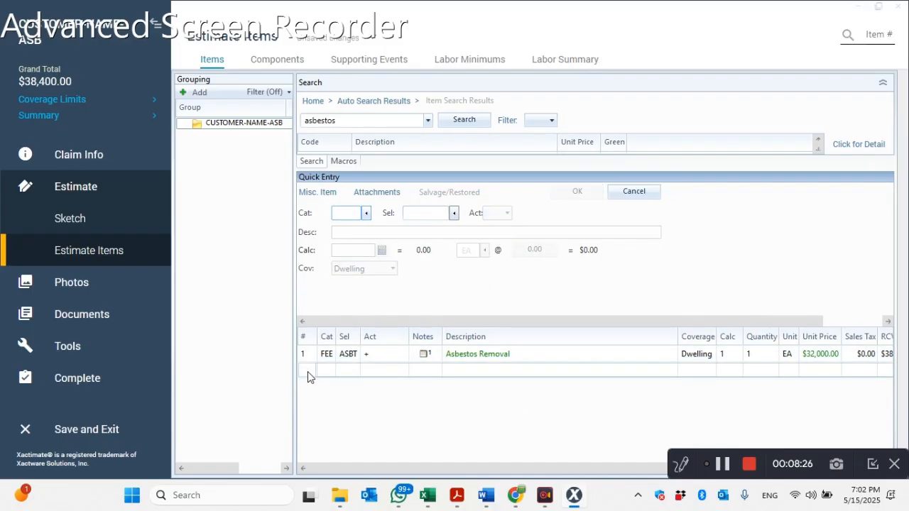
right_click(307, 371)
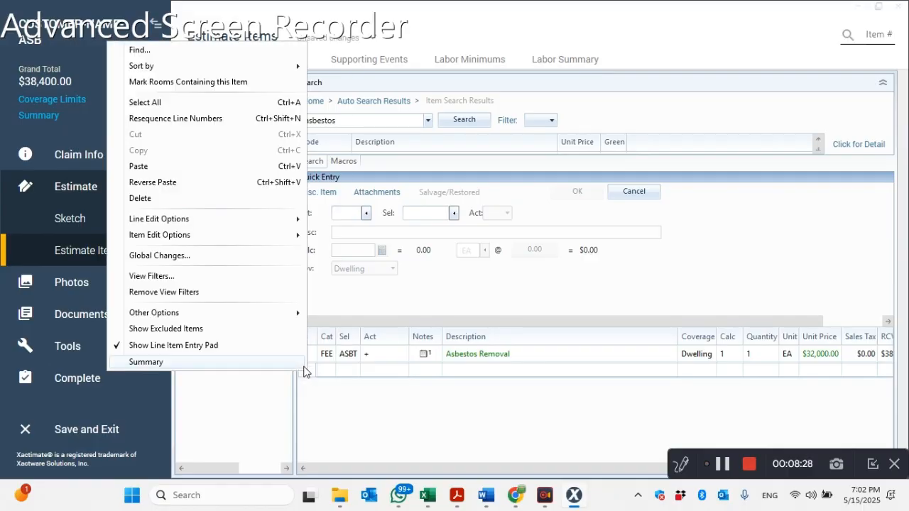
click(312, 355)
right_click(311, 356)
click(311, 361)
right_click(311, 361)
click(196, 137)
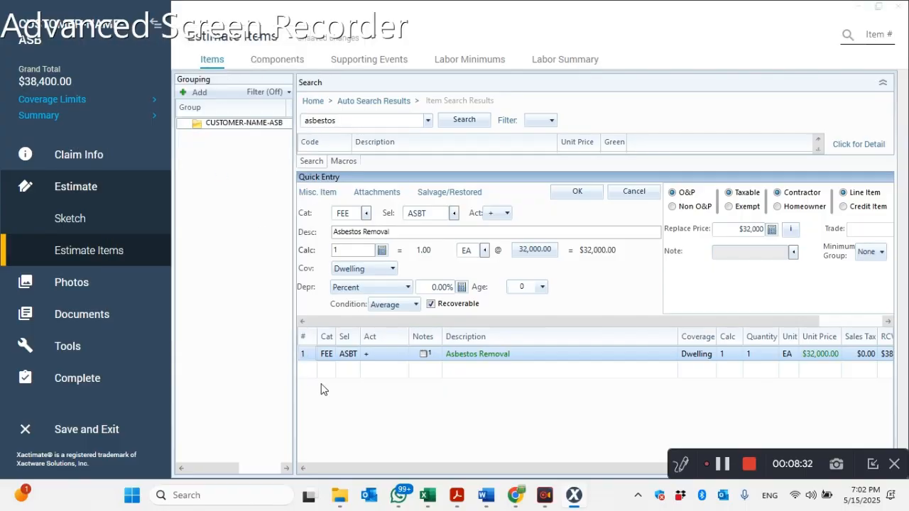
click(307, 372)
right_click(307, 372)
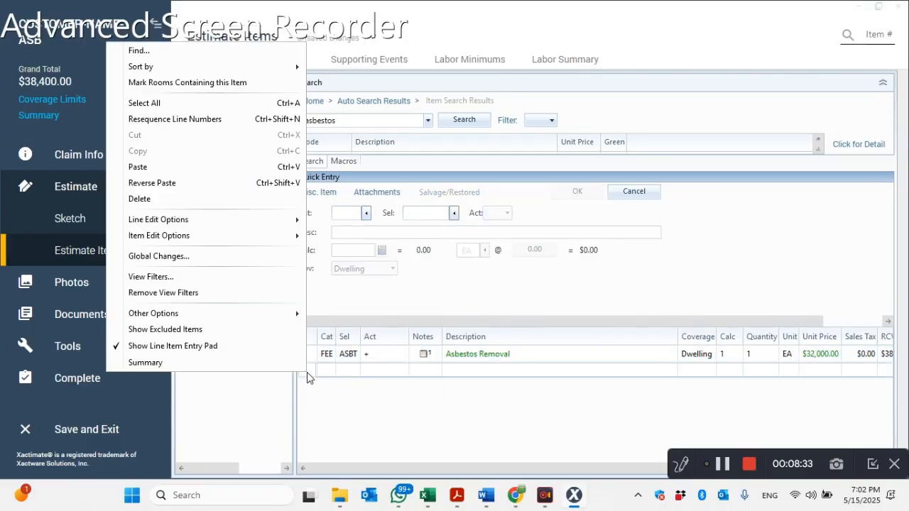
click(176, 174)
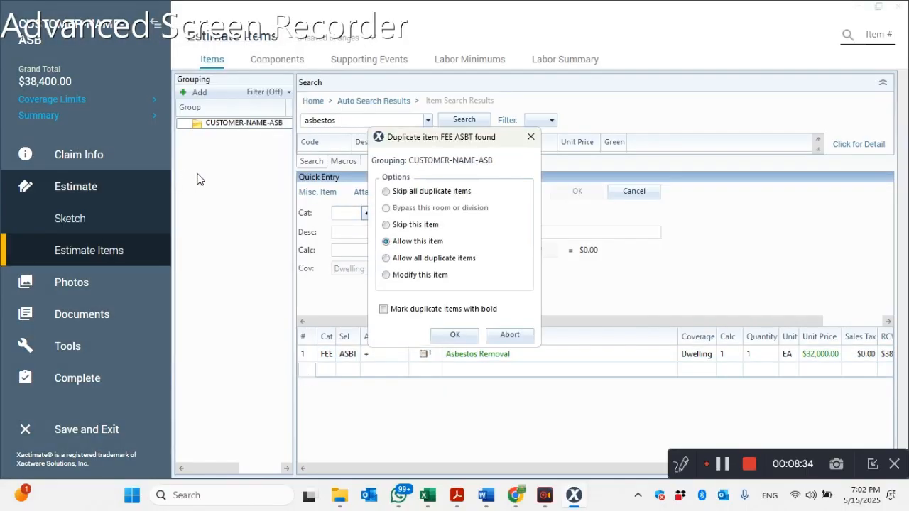
click(447, 335)
- Change the description of line item 2 to "Clearance Inspection"
double_click(475, 376)
drag(516, 373, 447, 375)
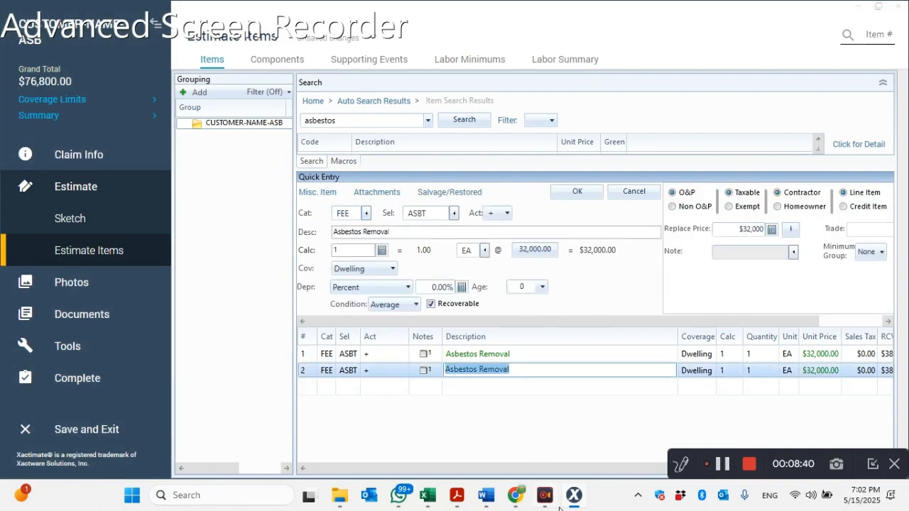
text(Clearance Inspection)
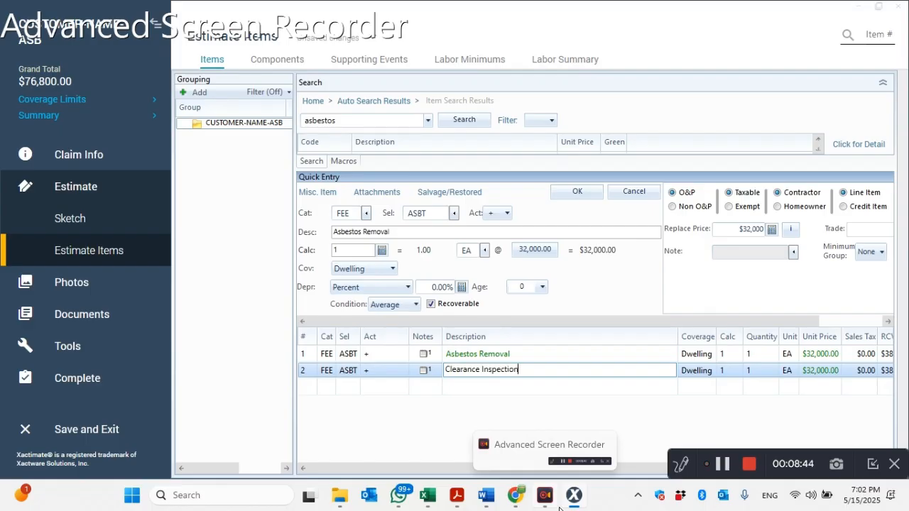
- Replace the Clearance Inspection note with Word's consulting firm, Closure Report, Broward County DEP and Disposal Fees lines, and remove the $2,500.00 amount
click(487, 494)
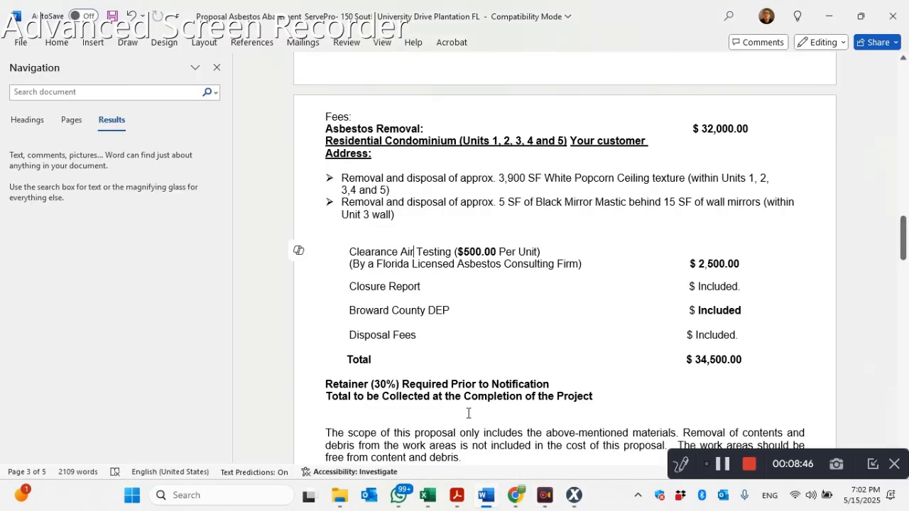
drag(347, 263, 744, 338)
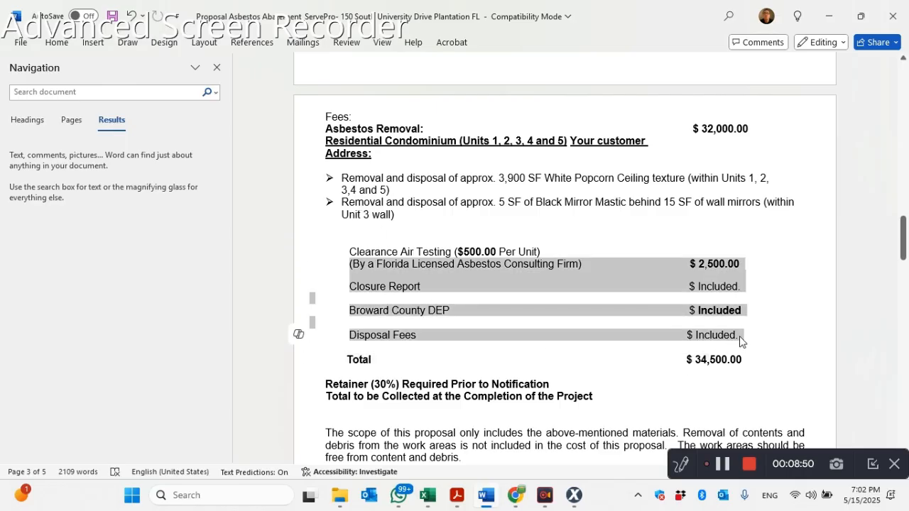
click(573, 494)
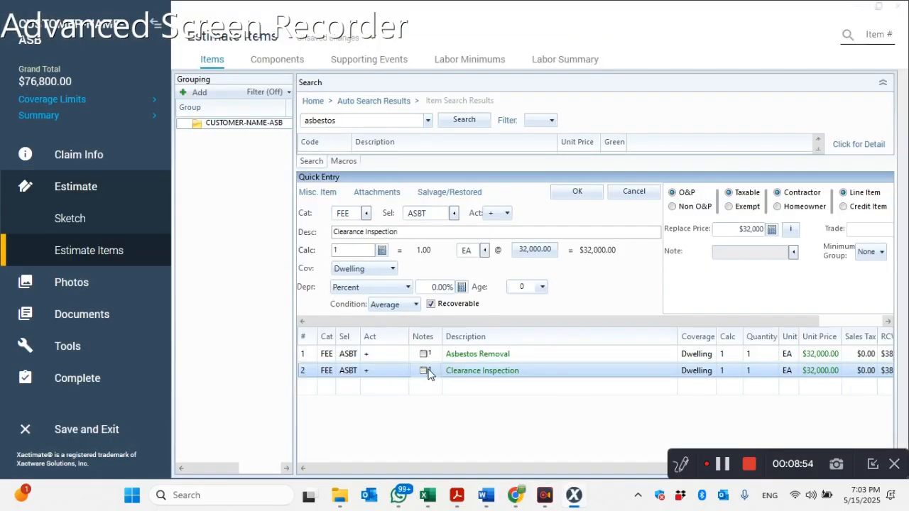
click(424, 370)
drag(698, 283, 123, 197)
key(ctrl+v)
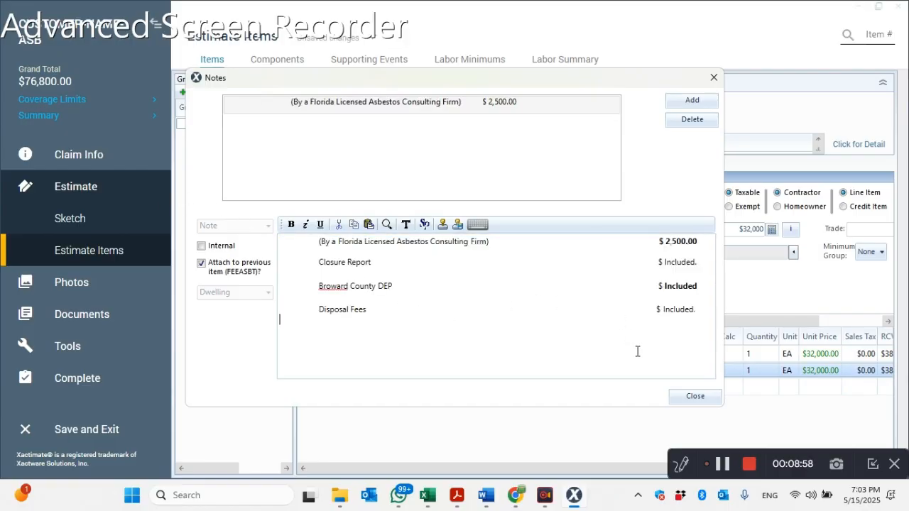
drag(702, 242, 664, 242)
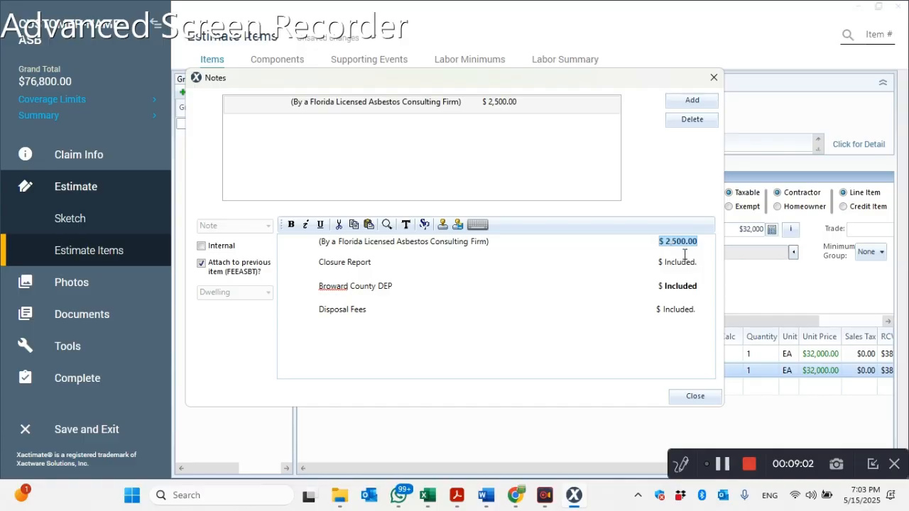
key(BackSpace)
click(686, 400)
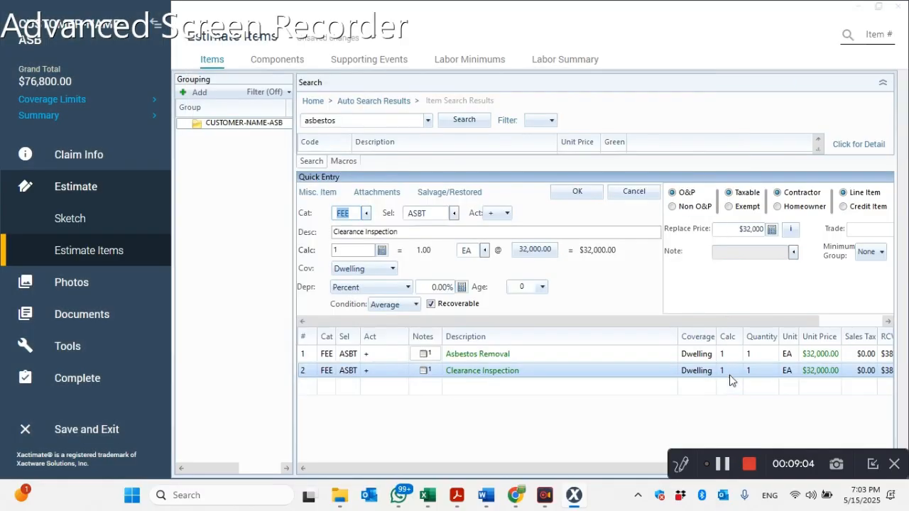
- Try to set the Clearance Inspection line's replacement price to $2,500, checking the fee in the Word proposal
click(800, 373)
click(729, 231)
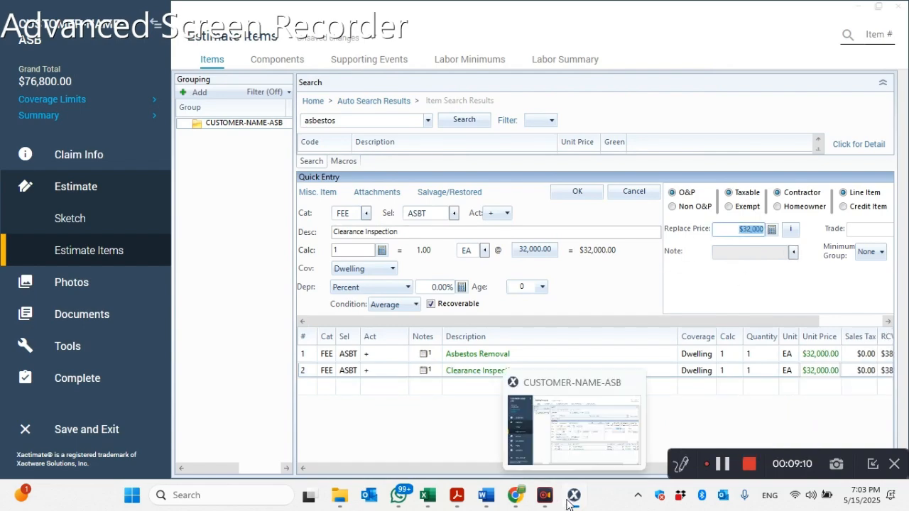
click(486, 495)
click(729, 310)
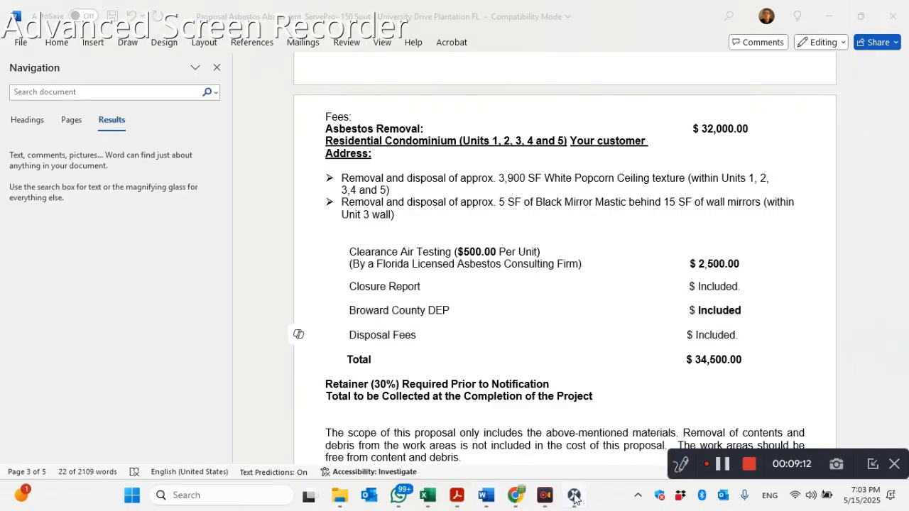
key(alt+Tab)
text(25000)
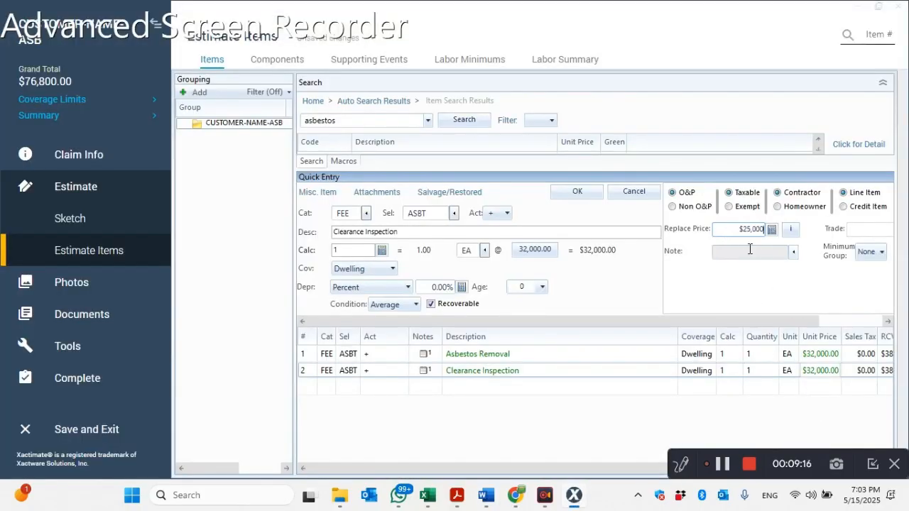
key(BackSpace)
click(581, 197)
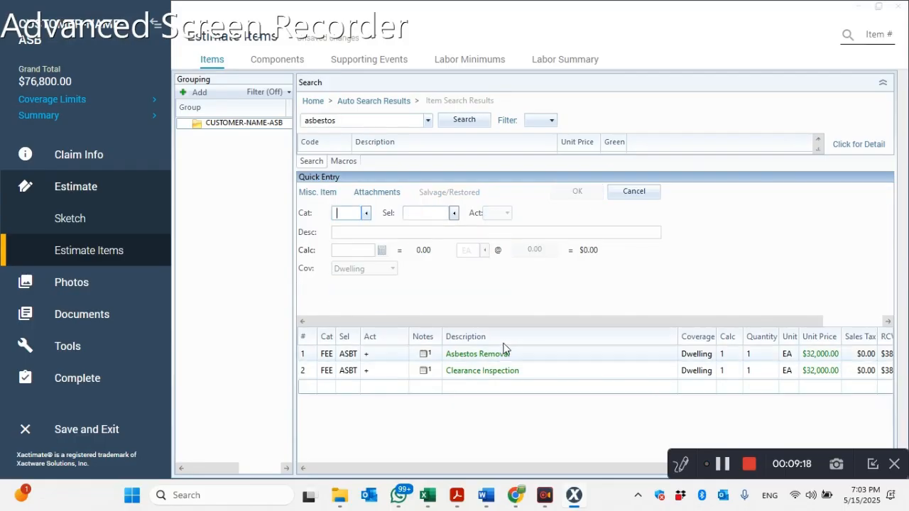
- Export the Final Draft report with coversheet, line item detail and closing statement as the PDF CUSTOMER-NAME-ASB_FINAL_DRAFT_CON in Downloads
click(90, 320)
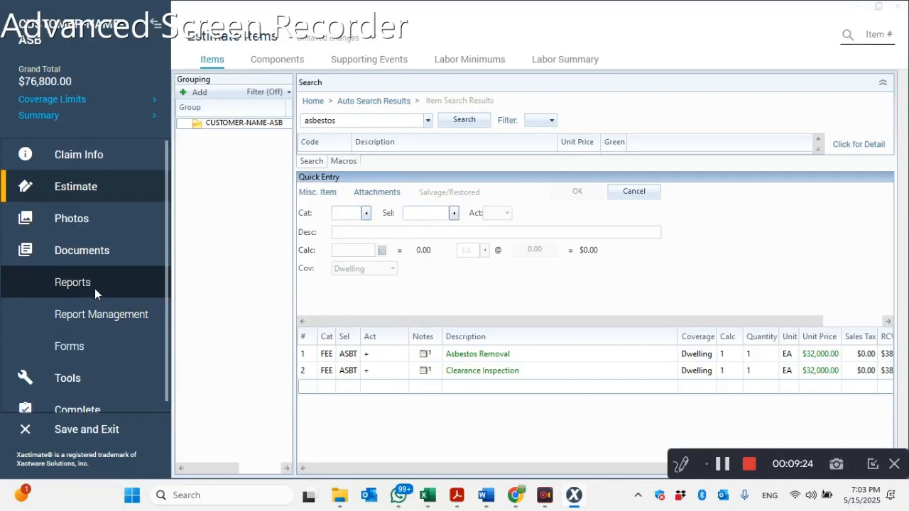
click(95, 288)
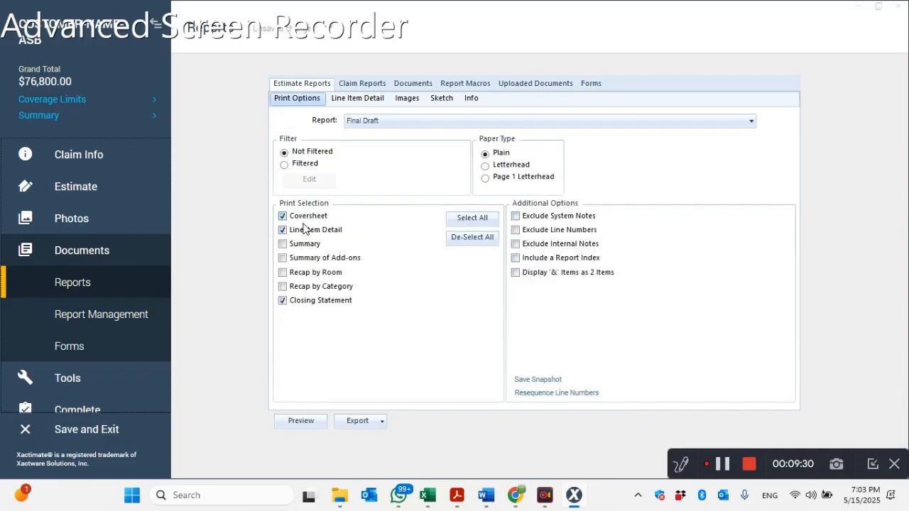
click(522, 393)
click(629, 287)
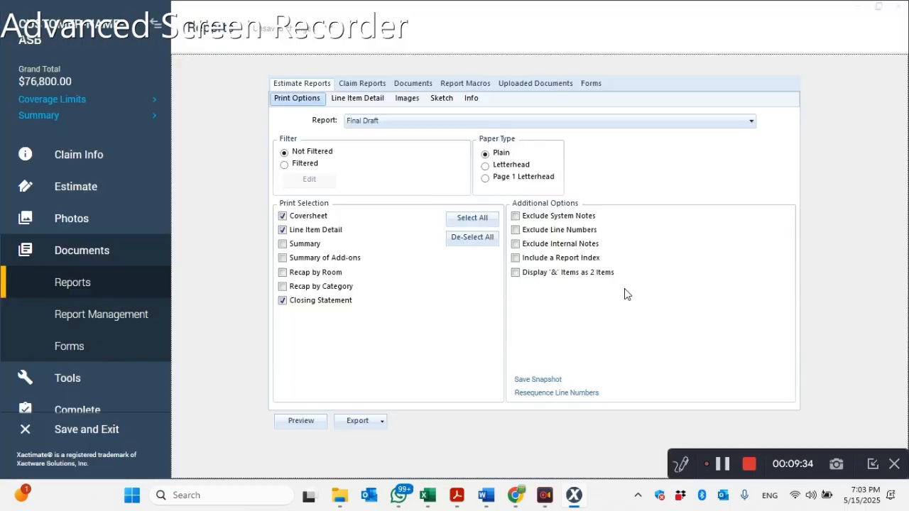
click(369, 421)
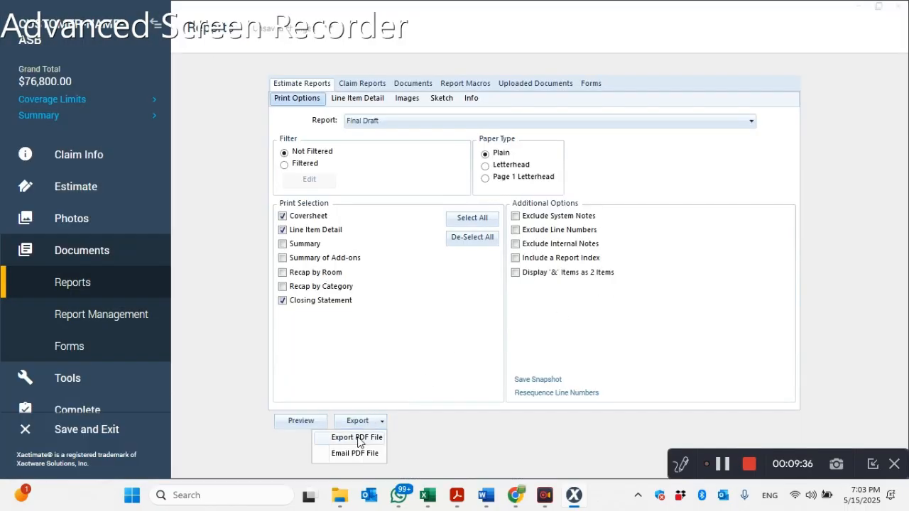
click(357, 437)
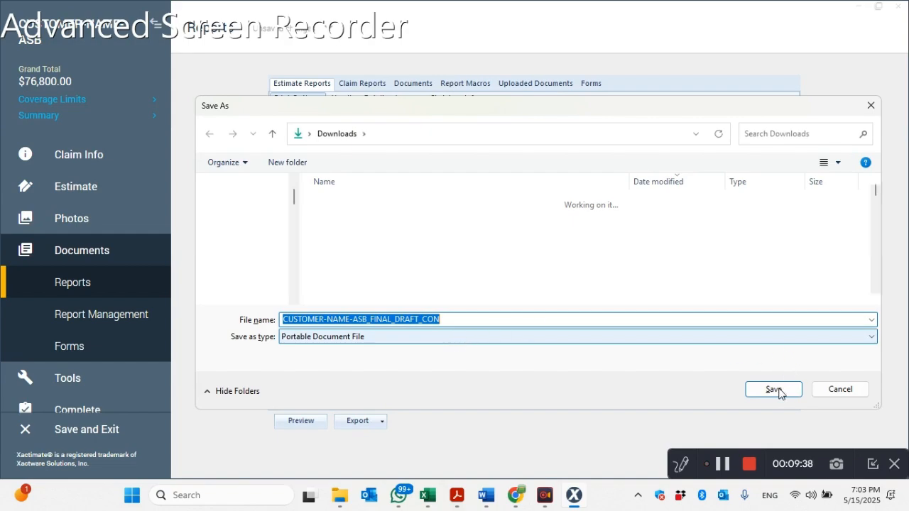
click(759, 387)
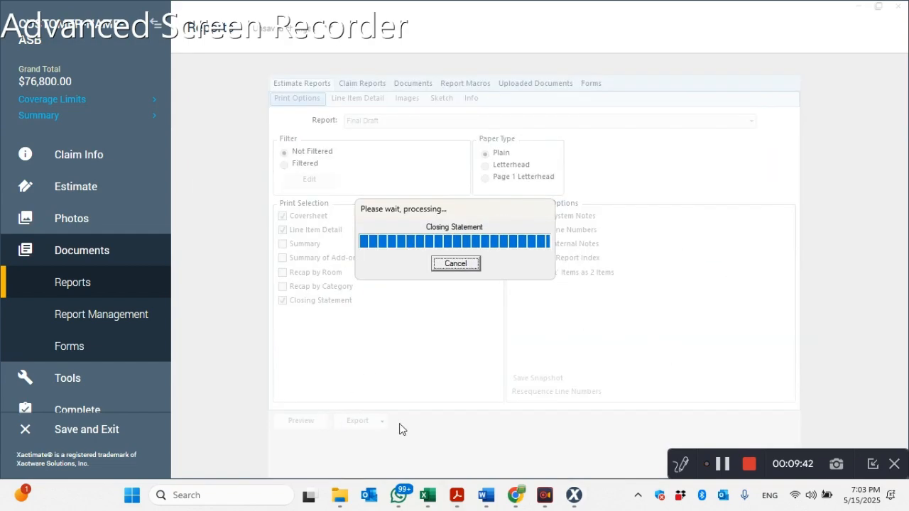
- Switch to File Explorer and open the exported CUSTOMER-NAME-ASB_FINAL_DRAFT_CON PDF from Downloads
click(340, 495)
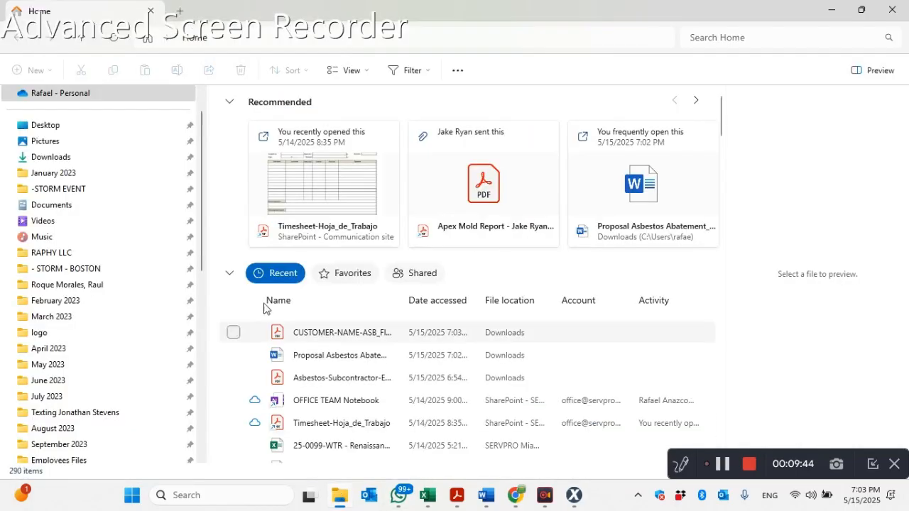
click(57, 156)
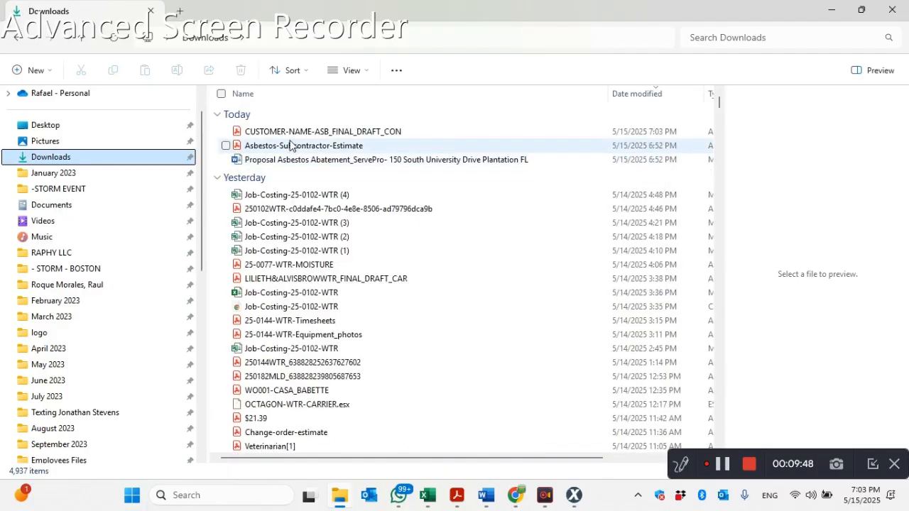
click(292, 134)
double_click(293, 135)
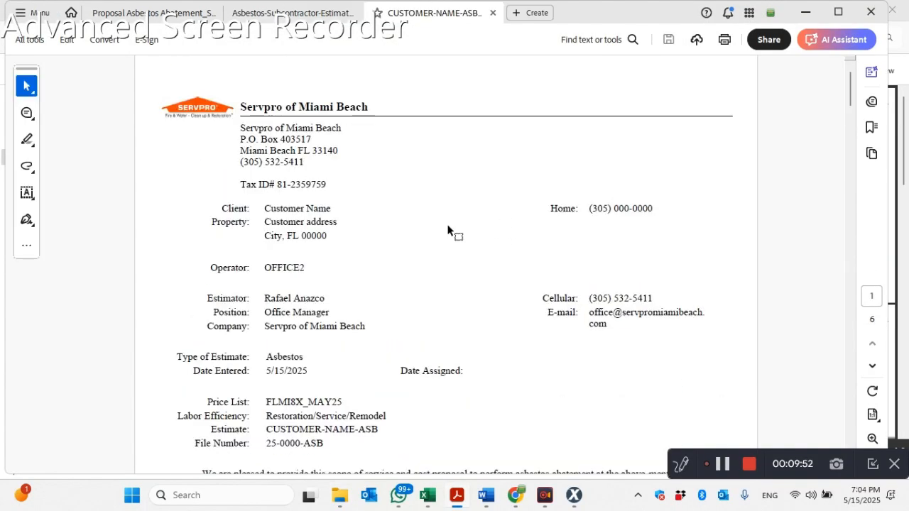
- Review the exported estimate's coversheet, line item prices and closing terms through the last page, recheck the Clearance Inspection price, and close the PDF
scroll(454, 243, down, 10)
scroll(445, 240, down, 10)
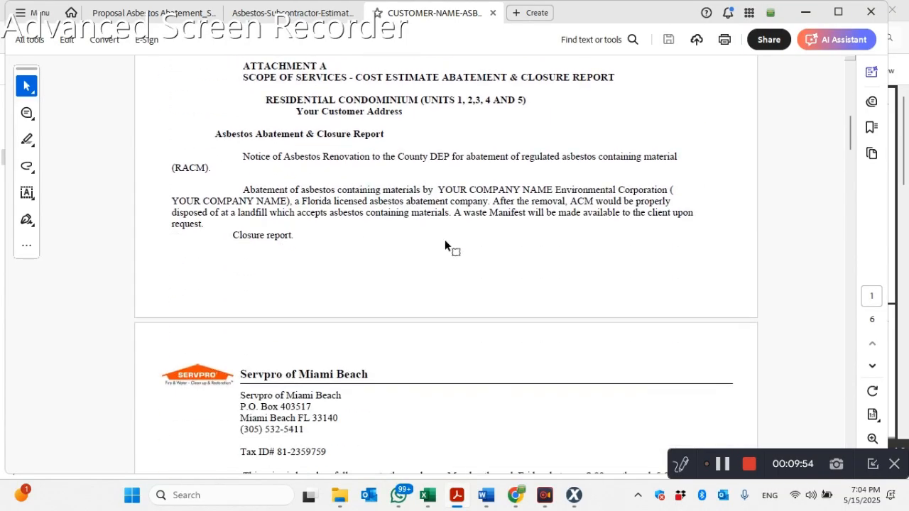
scroll(445, 240, down, 10)
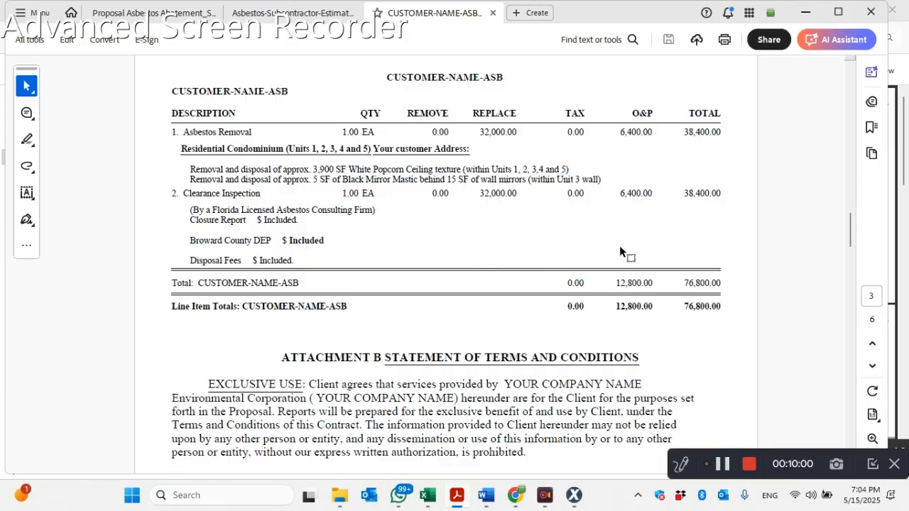
scroll(518, 242, down, 4)
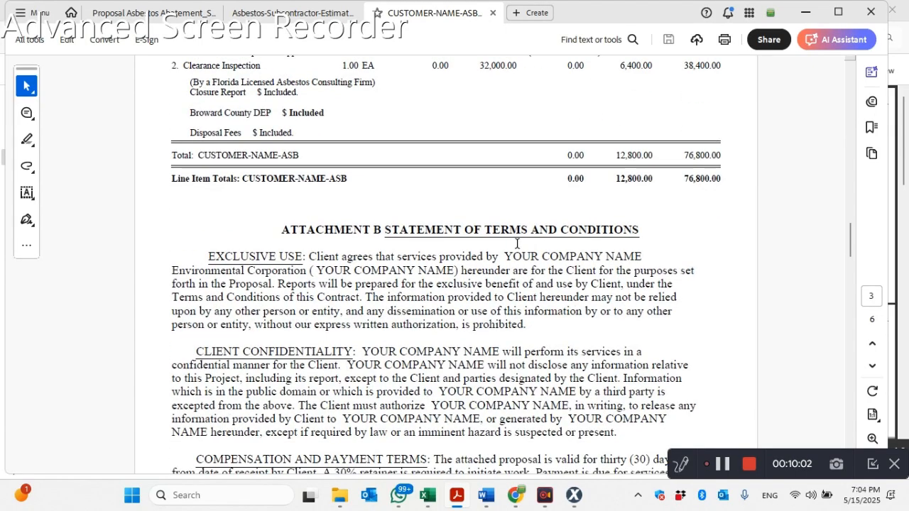
scroll(517, 246, down, 3)
scroll(440, 174, down, 10)
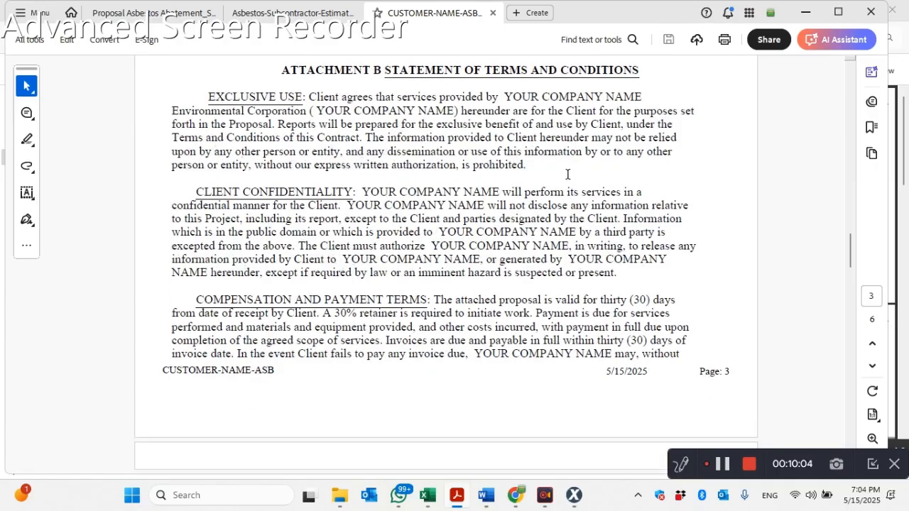
scroll(549, 201, down, 15)
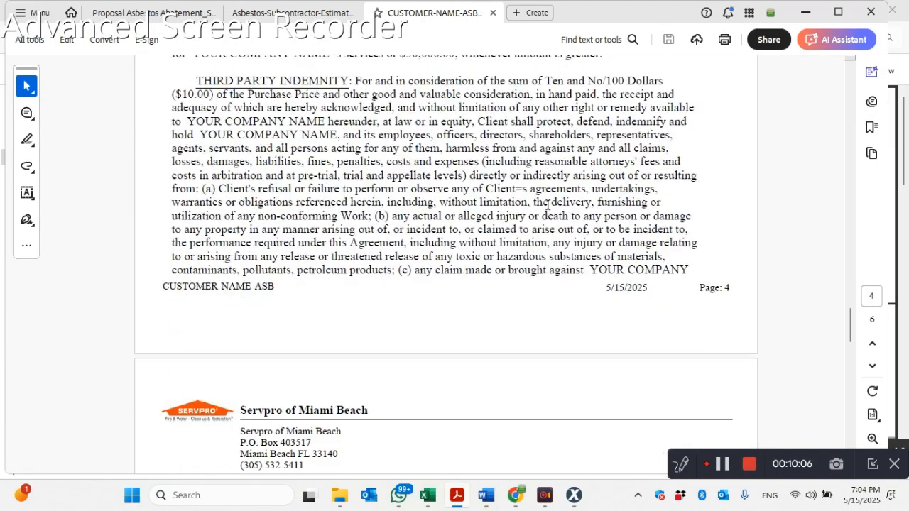
scroll(552, 213, down, 8)
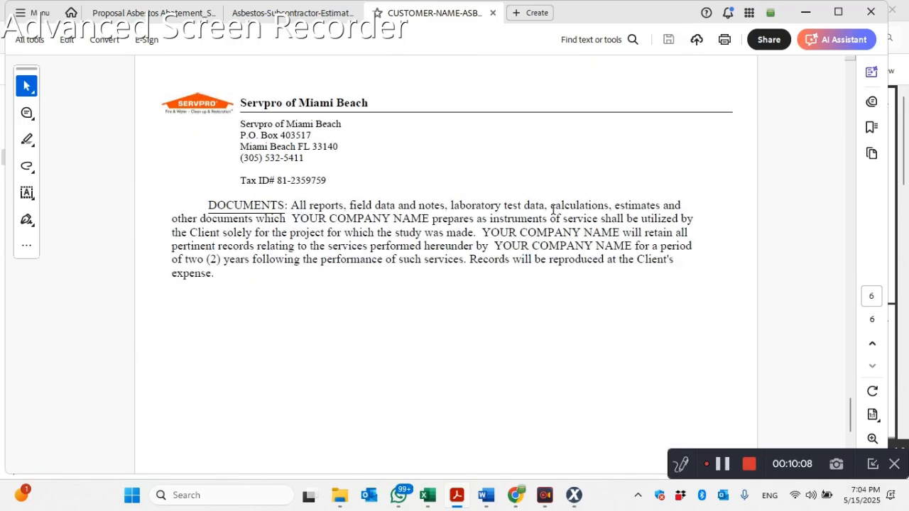
scroll(555, 209, up, 10)
scroll(514, 202, up, 15)
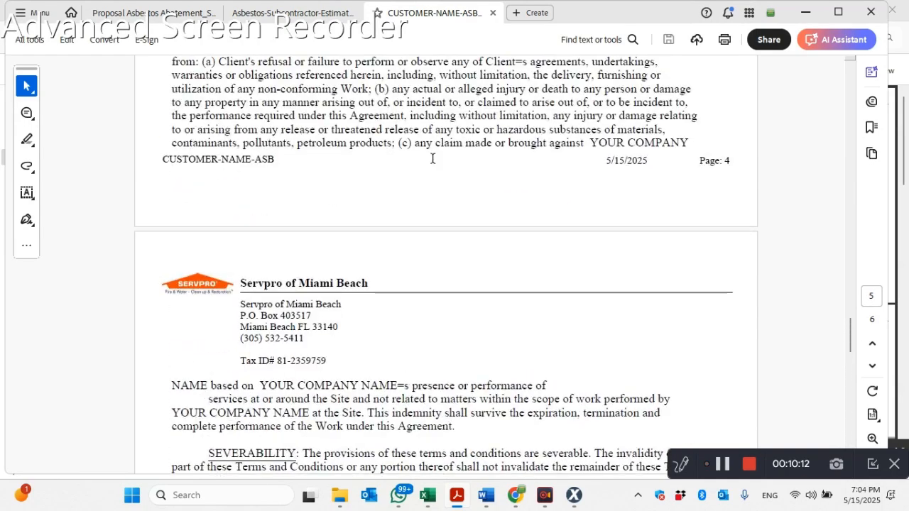
scroll(438, 159, up, 12)
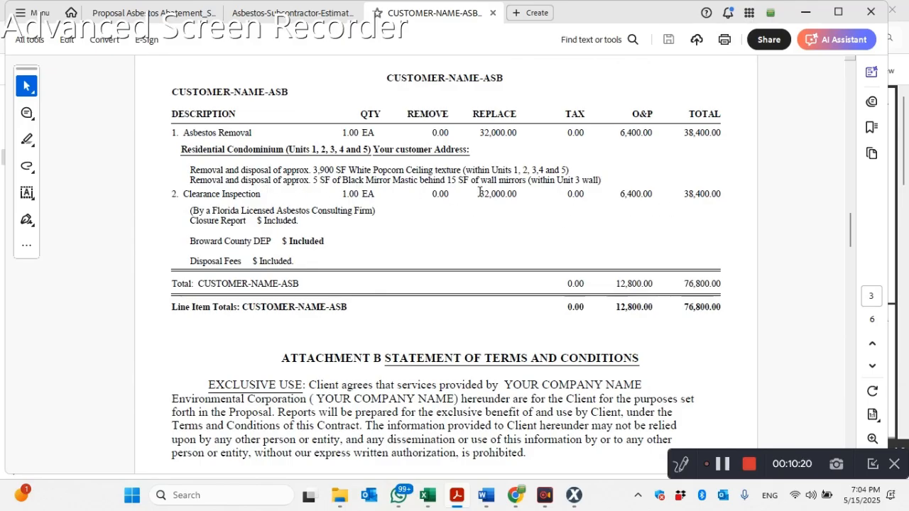
mouse_move(526, 457)
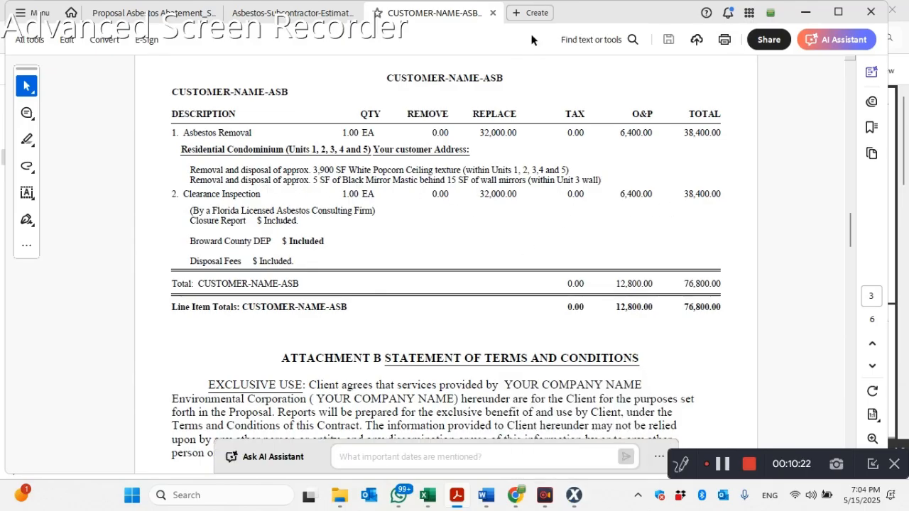
click(492, 12)
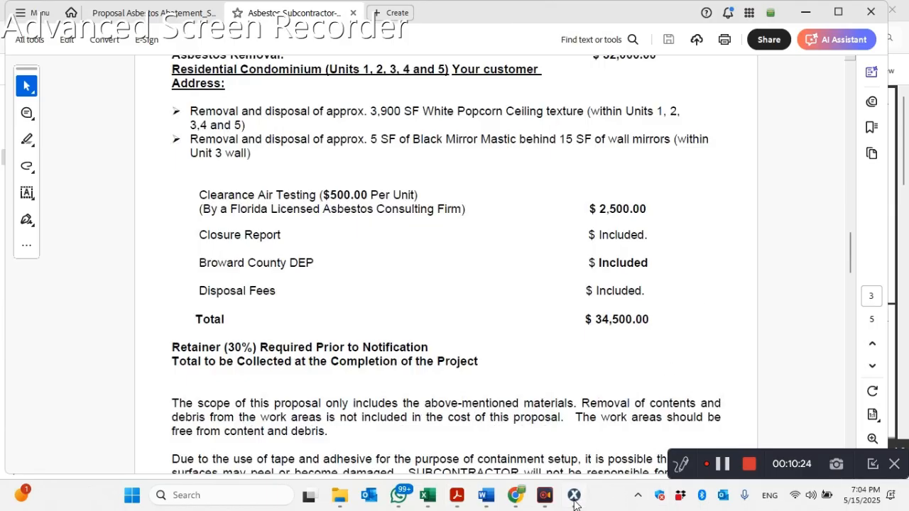
- Switch back to Xactimate and set the Clearance Inspection line item's replacement price to $2,500 in the estimate items
click(574, 494)
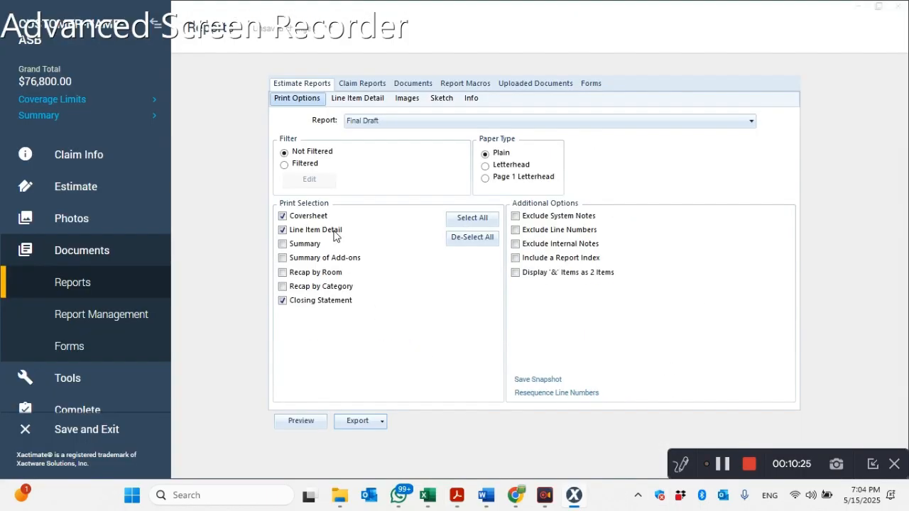
click(85, 252)
click(85, 252)
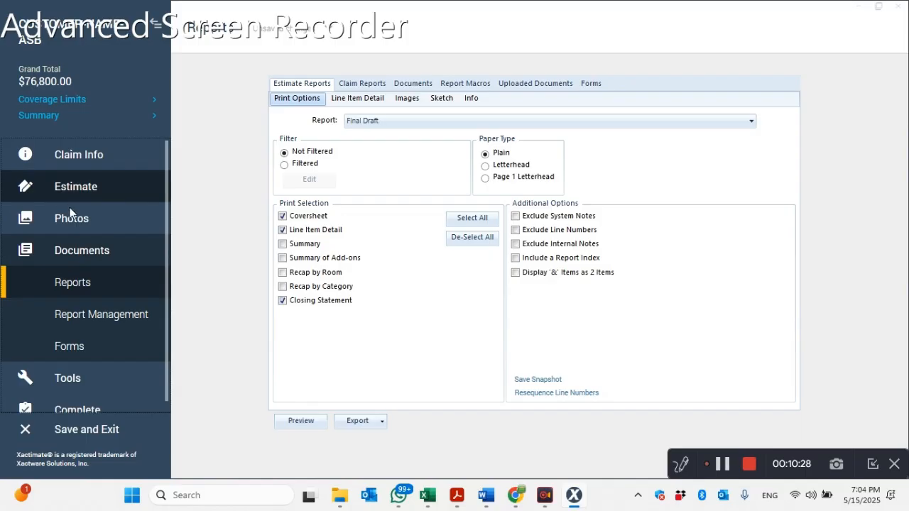
click(75, 197)
click(73, 248)
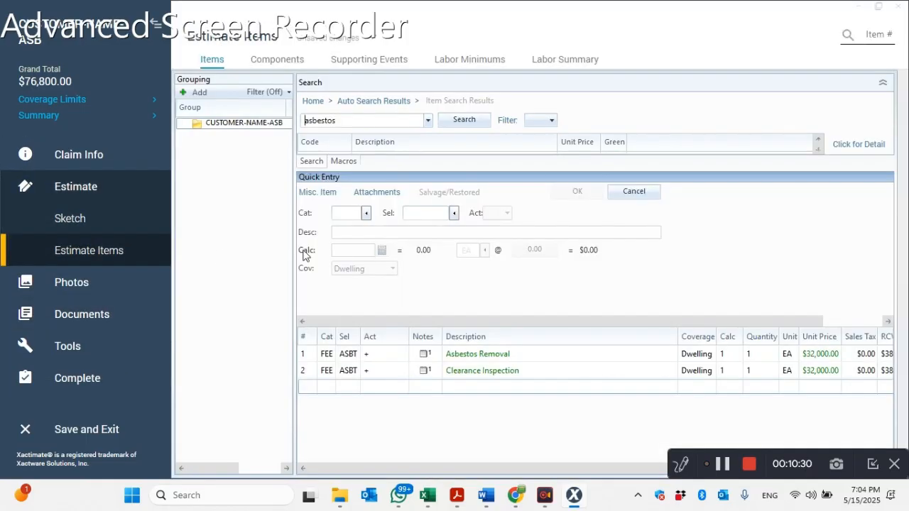
click(816, 372)
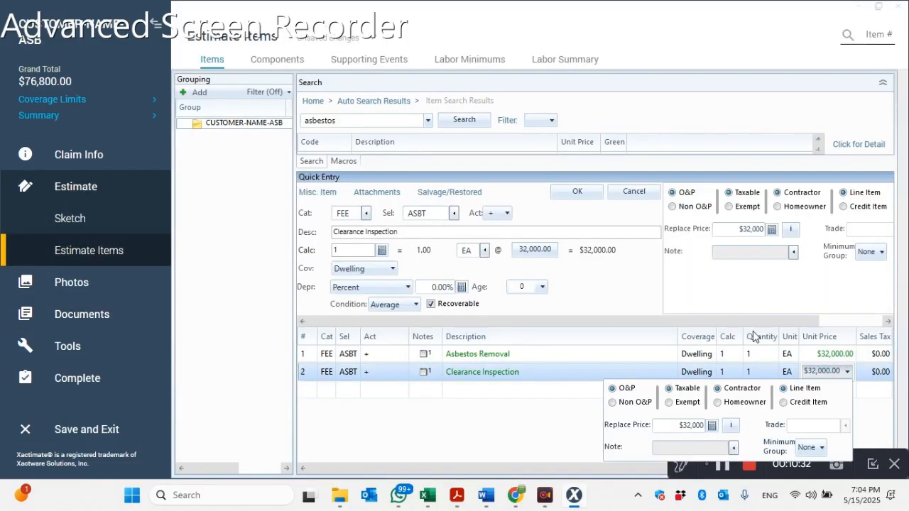
click(746, 227)
drag(730, 233, 763, 241)
text(2500)
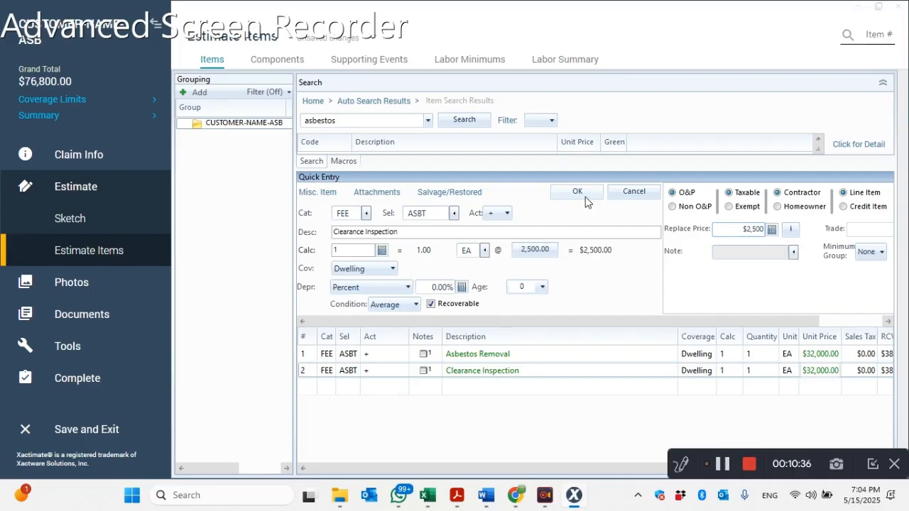
click(577, 191)
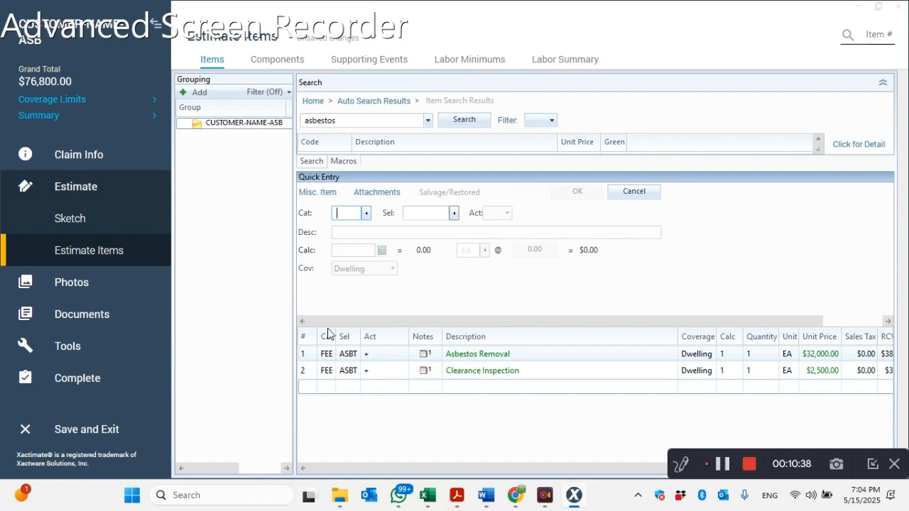
- Resequence the line numbers in the estimate's Final Draft report
click(84, 312)
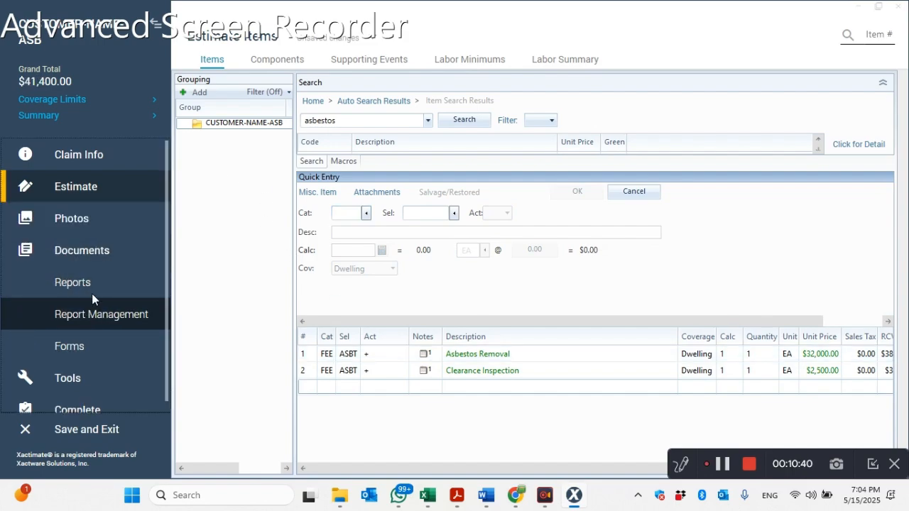
click(86, 283)
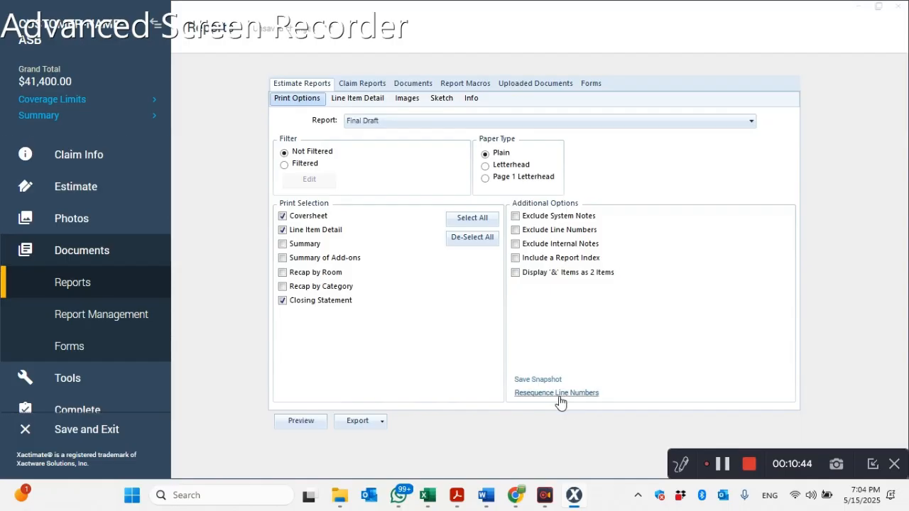
click(558, 398)
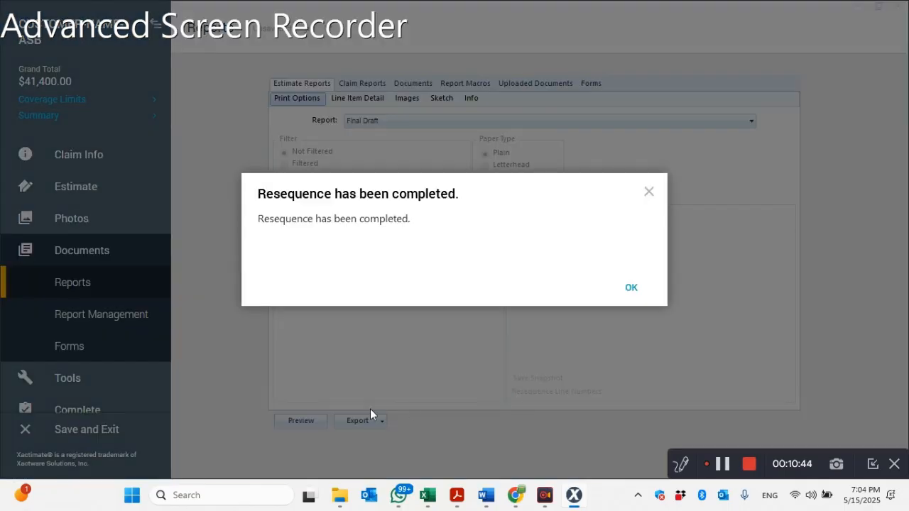
click(629, 289)
- Export the Final Draft report as a PDF to Downloads, replacing the existing CUSTOMER-NAME-ASB_FINAL_DRAFT_CON file
click(362, 421)
click(350, 436)
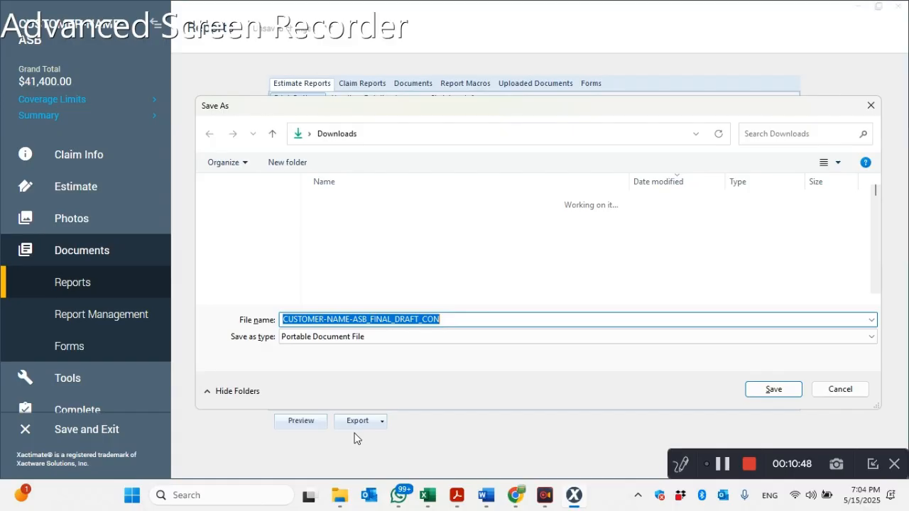
click(752, 390)
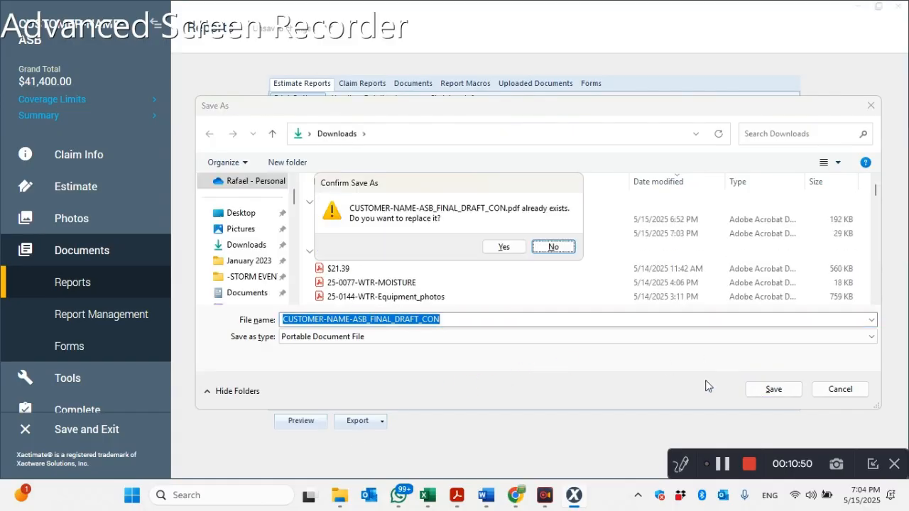
click(502, 248)
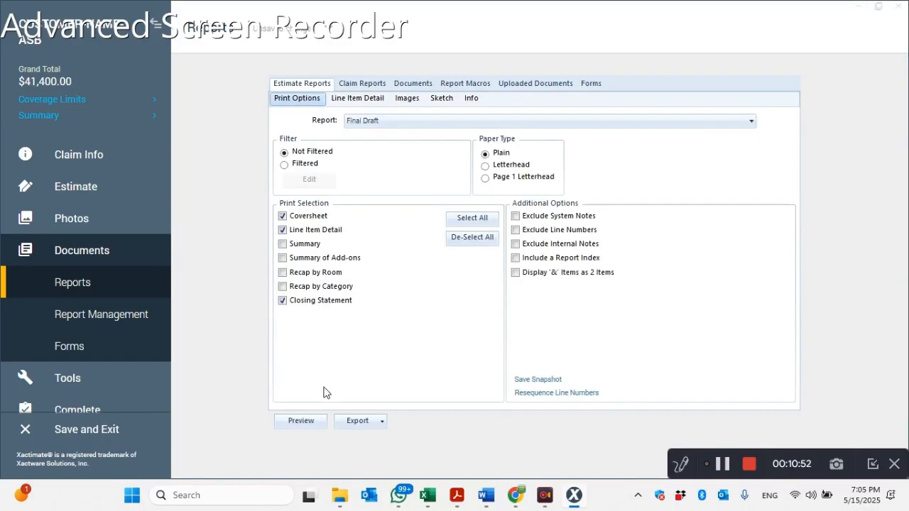
- Open the re-exported CUSTOMER-NAME-ASB_FINAL_DRAFT_CON PDF from Downloads in File Explorer and check its line item prices, overhead and profit, totals and terms
click(342, 502)
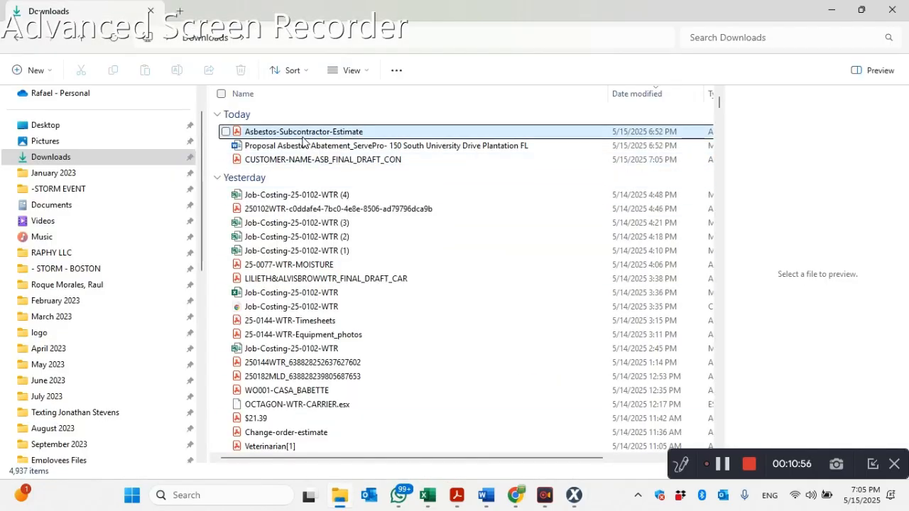
click(296, 159)
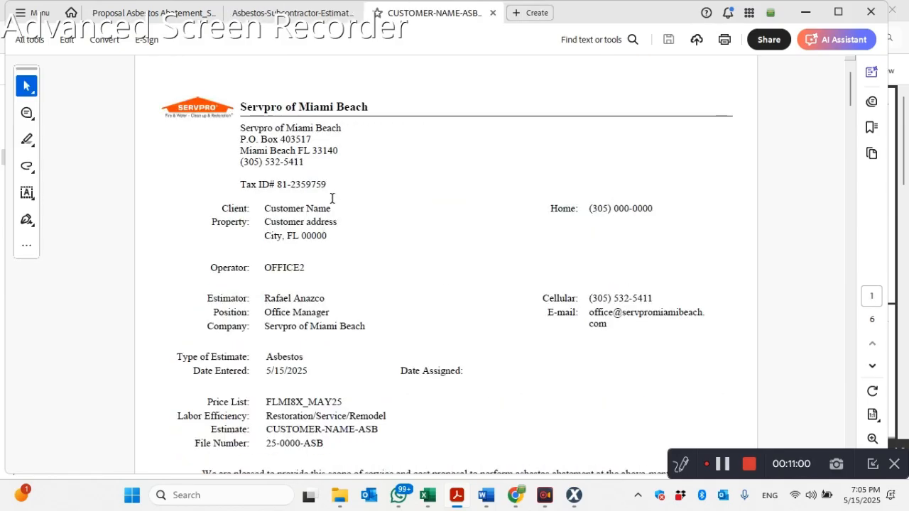
scroll(335, 198, down, 10)
scroll(392, 270, down, 20)
scroll(402, 277, down, 10)
drag(686, 338, 722, 340)
click(635, 344)
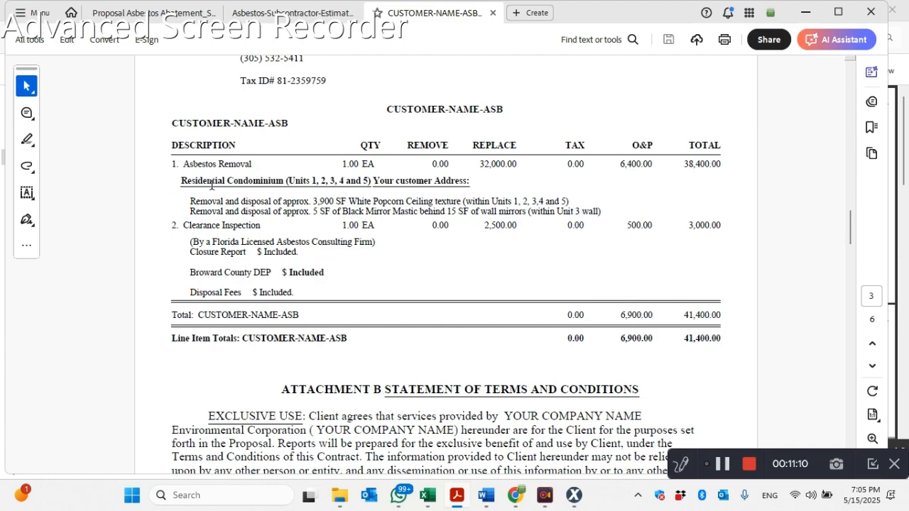
scroll(349, 301, down, 3)
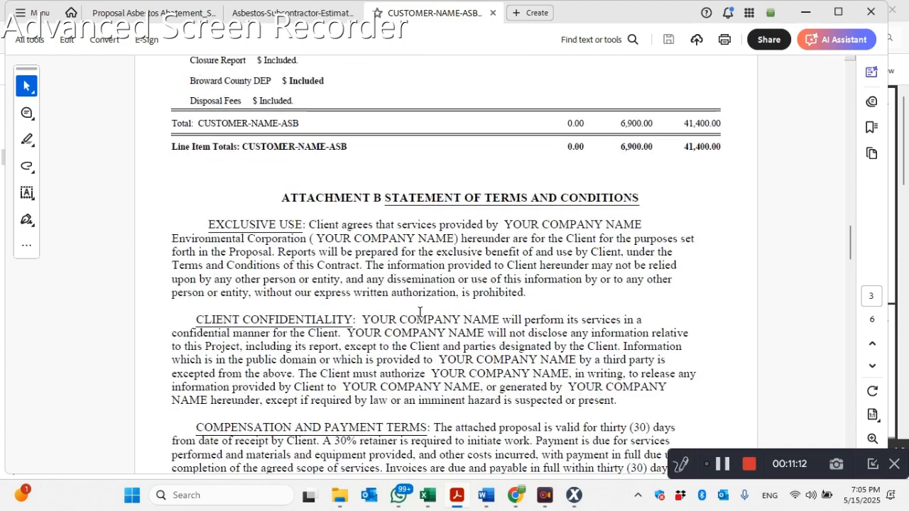
scroll(345, 227, down, 3)
scroll(359, 254, down, 10)
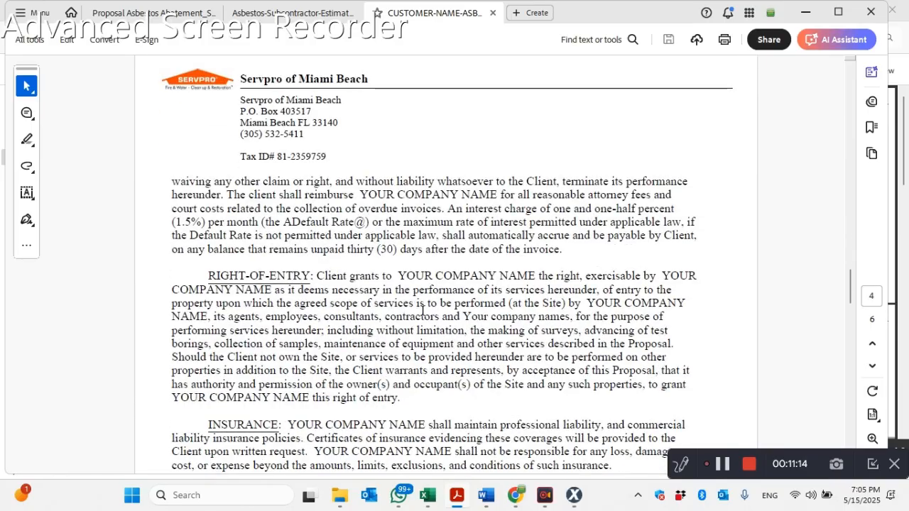